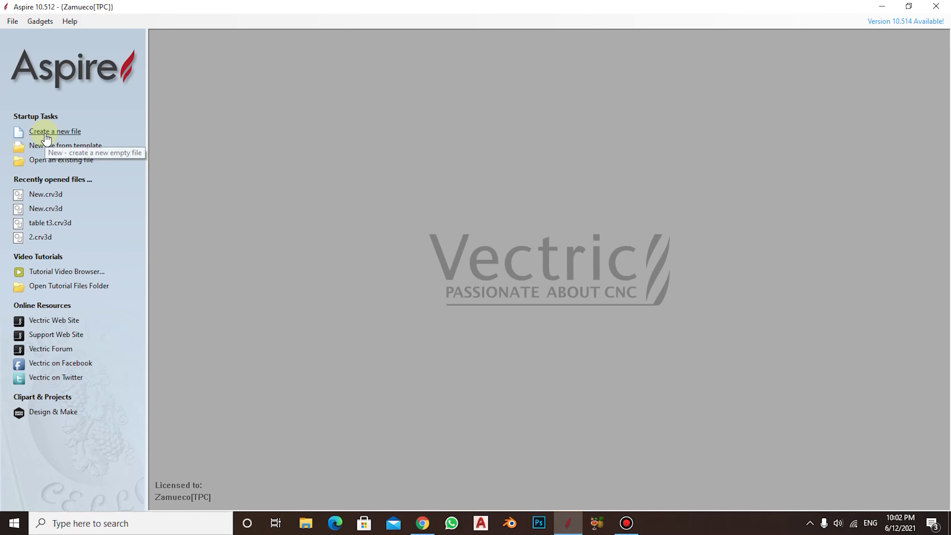
Create a new job set up as a Rotary cylinder, 48 in long and 8 in diameter.
left_click(55, 131)
left_click(60, 96)
left_click(68, 209)
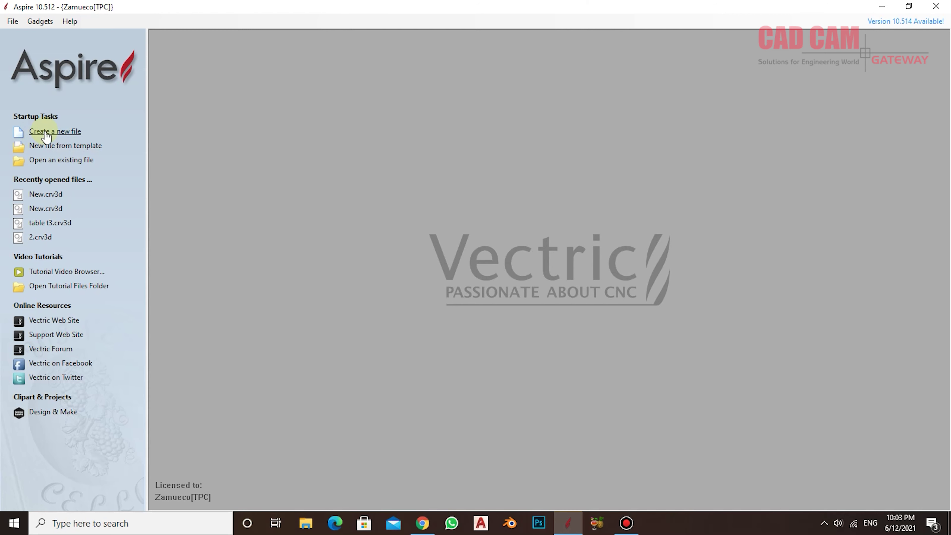
left_click(46, 131)
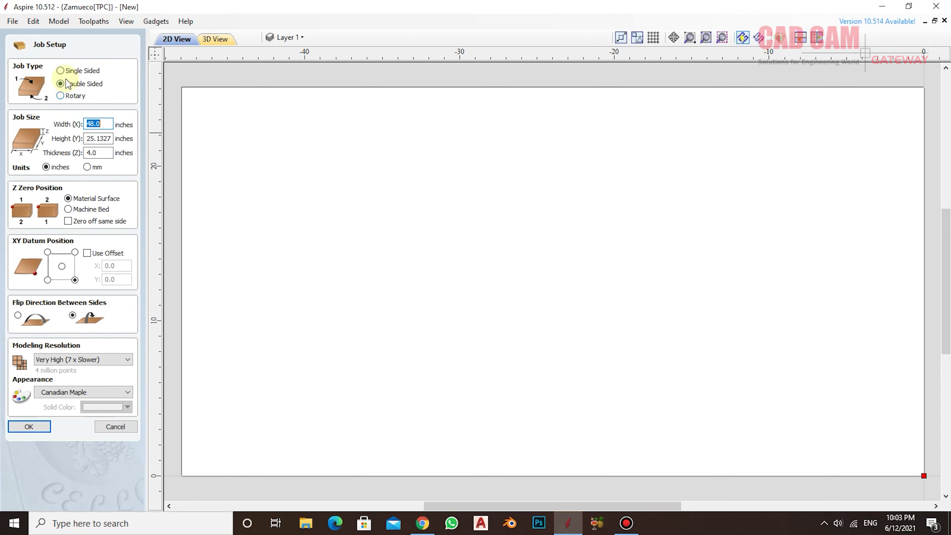
left_click(60, 70)
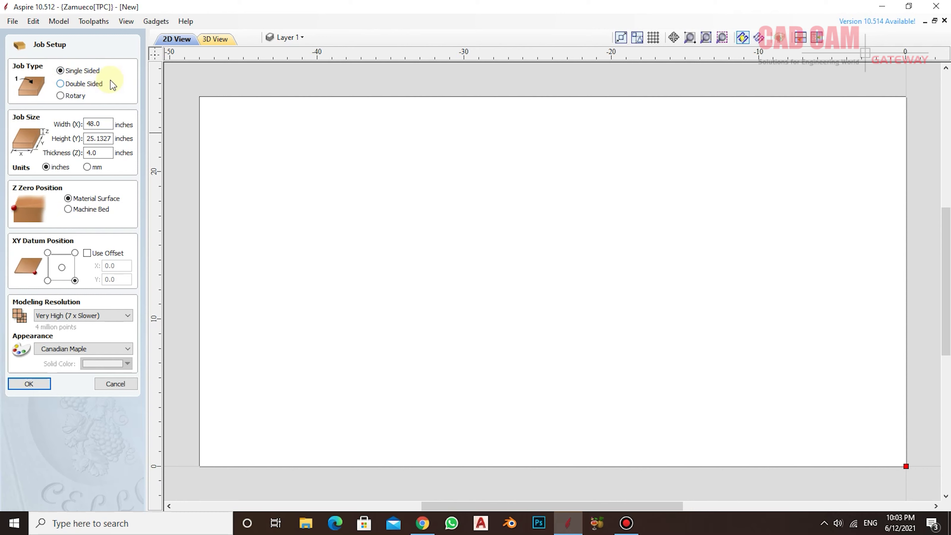
left_click(61, 84)
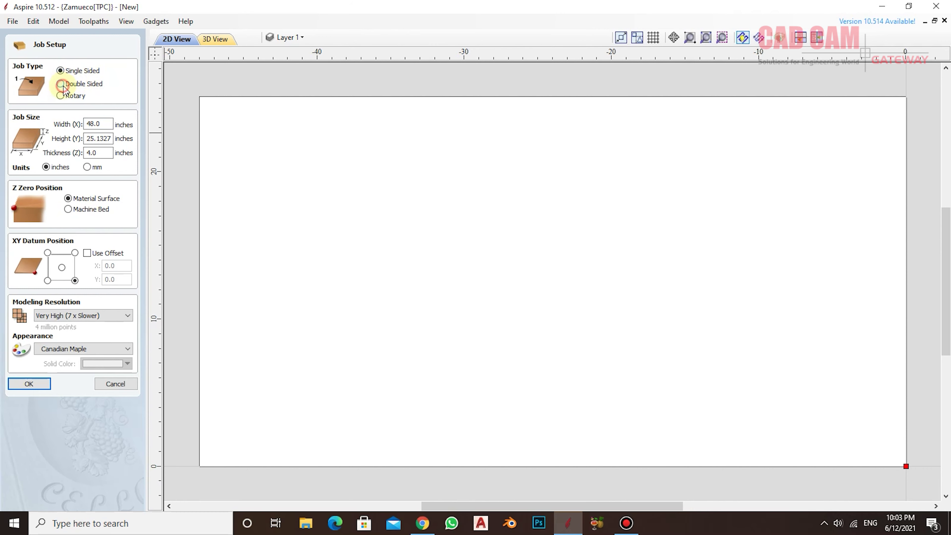
left_click(60, 99)
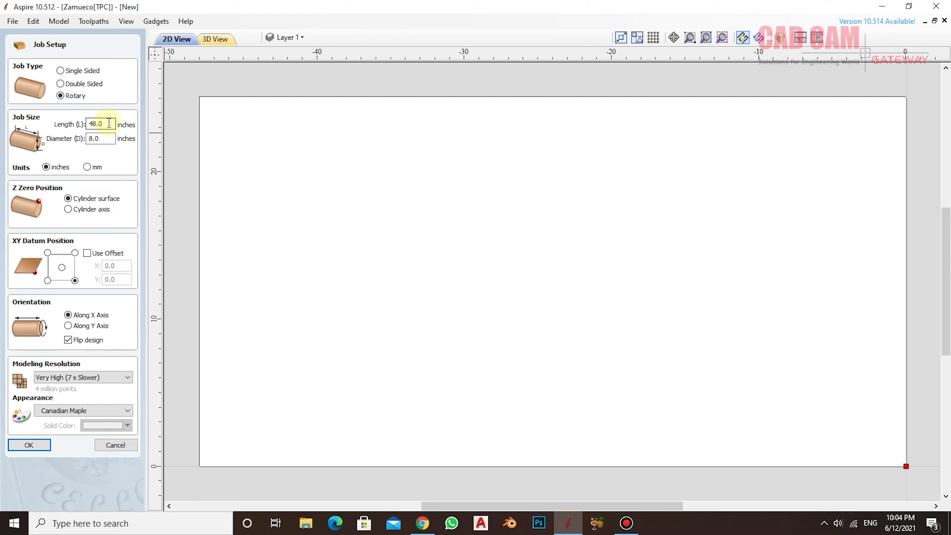
Set diameter 4 in, Z zero on cylinder surface, bottom-right datum, along X axis, no flip.
double_click(98, 139)
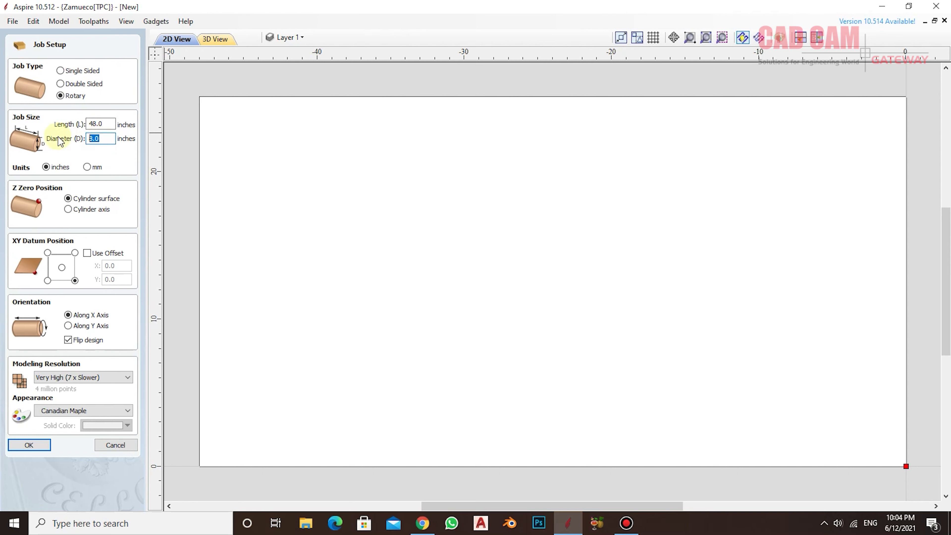
type("4")
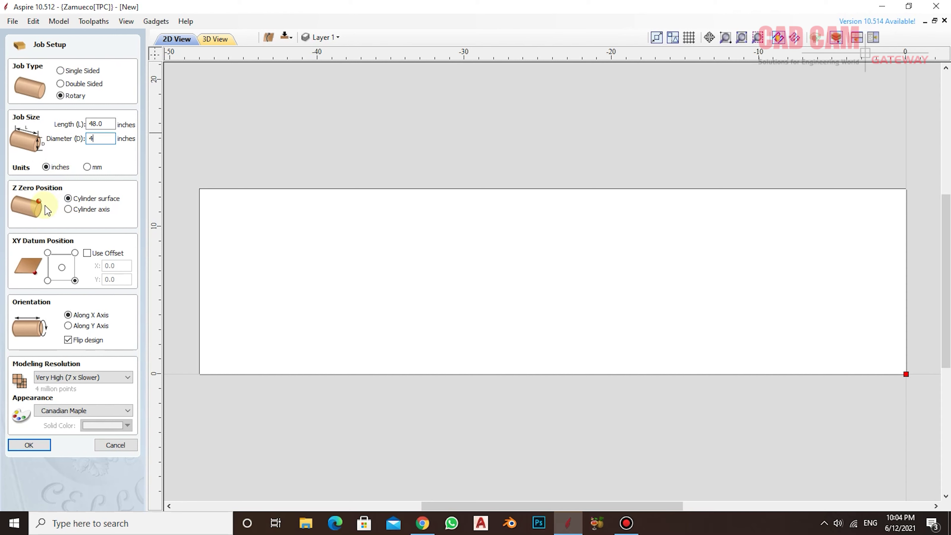
left_click(68, 210)
left_click(68, 198)
left_click(61, 267)
left_click(48, 253)
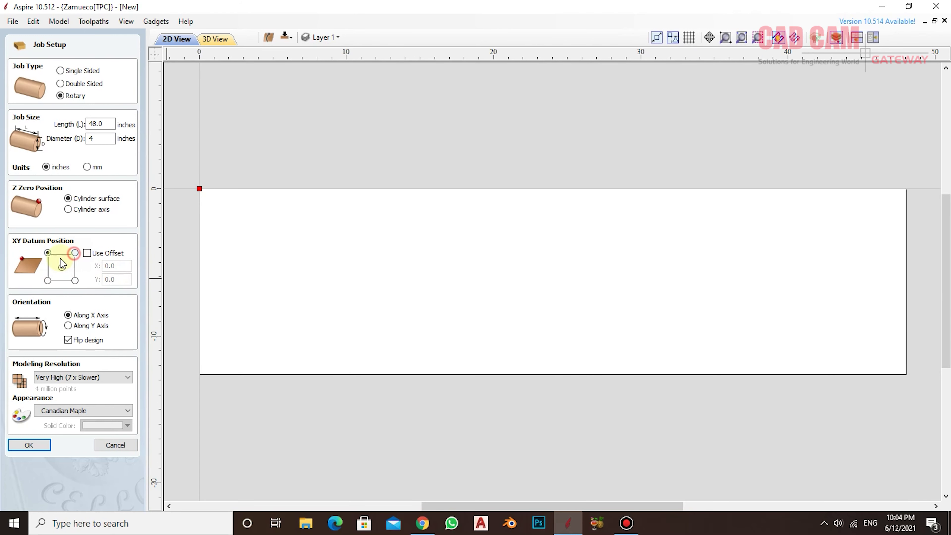
left_click(48, 281)
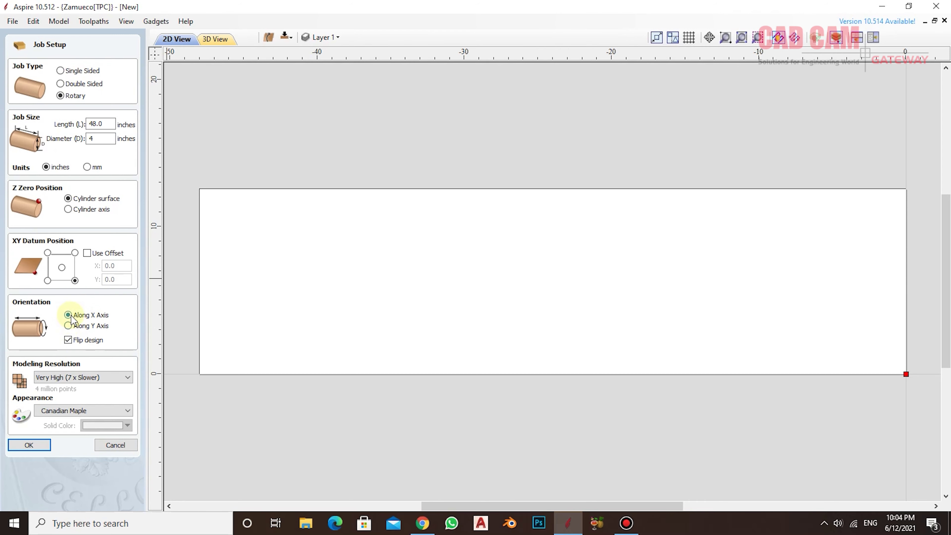
left_click(68, 325)
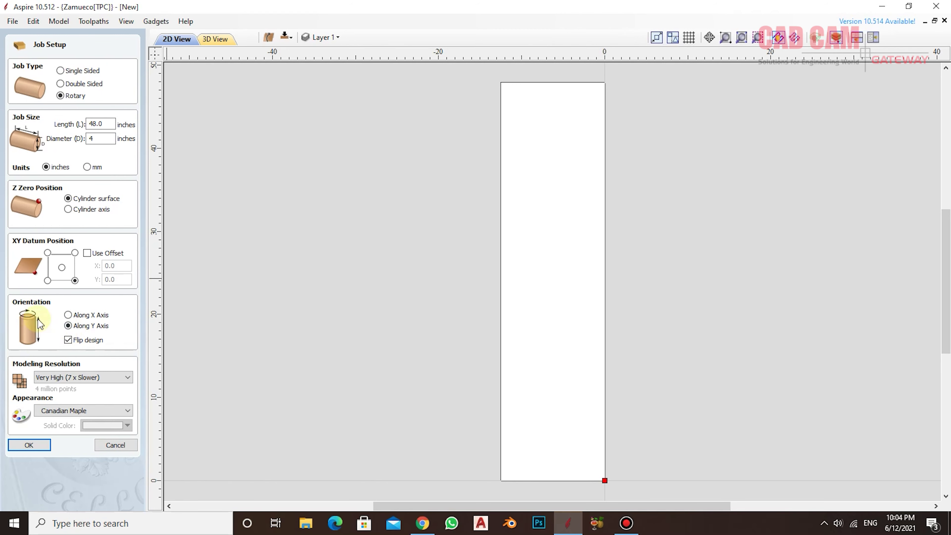
left_click(68, 315)
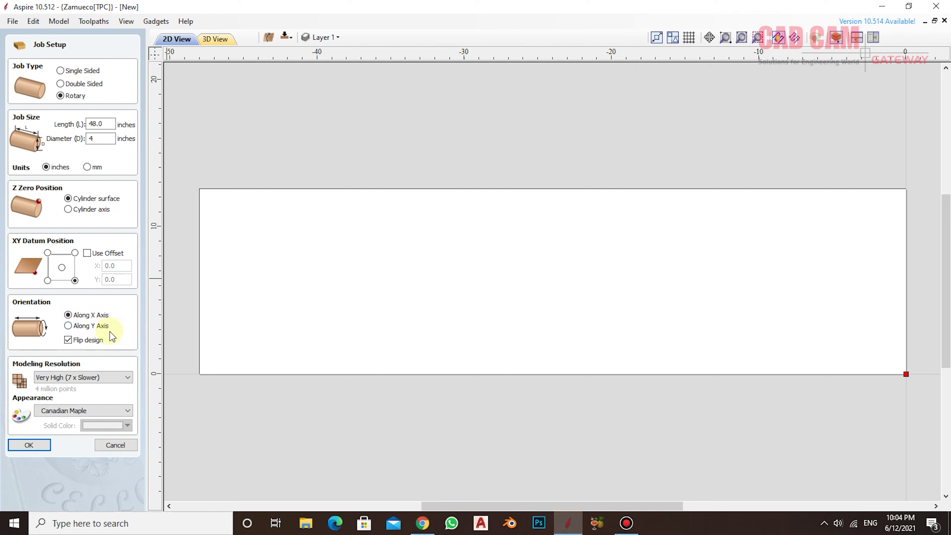
left_click(68, 341)
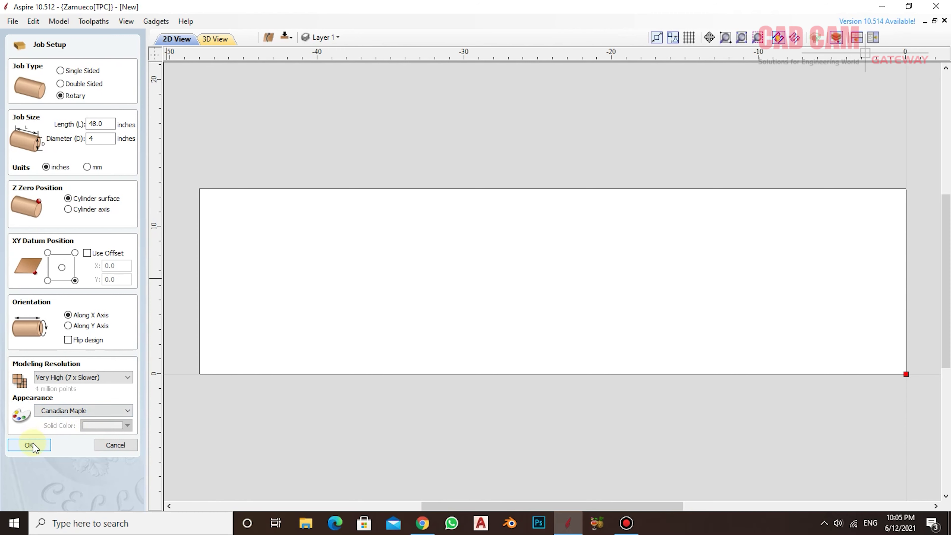
left_click(44, 444)
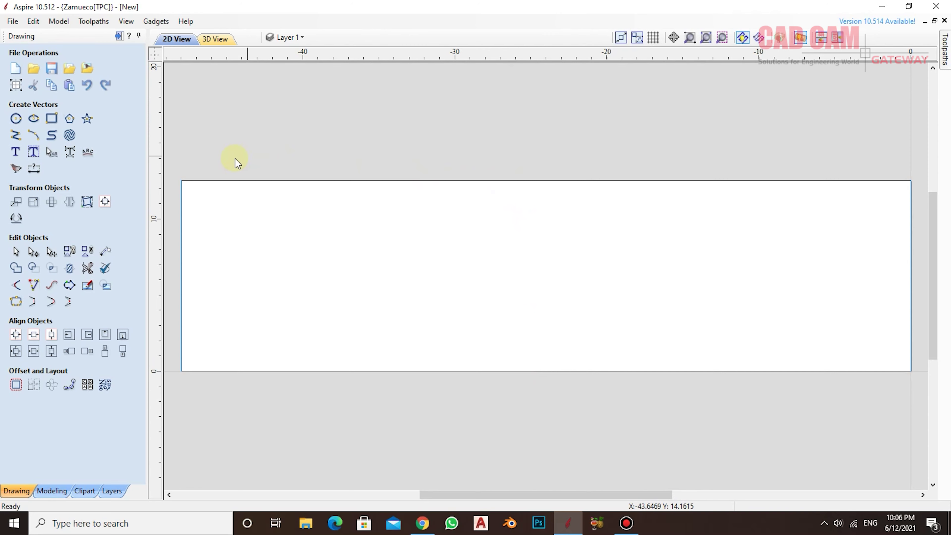
Draw a vertical line across the full job height about 8 inches from the left end.
left_click(15, 137)
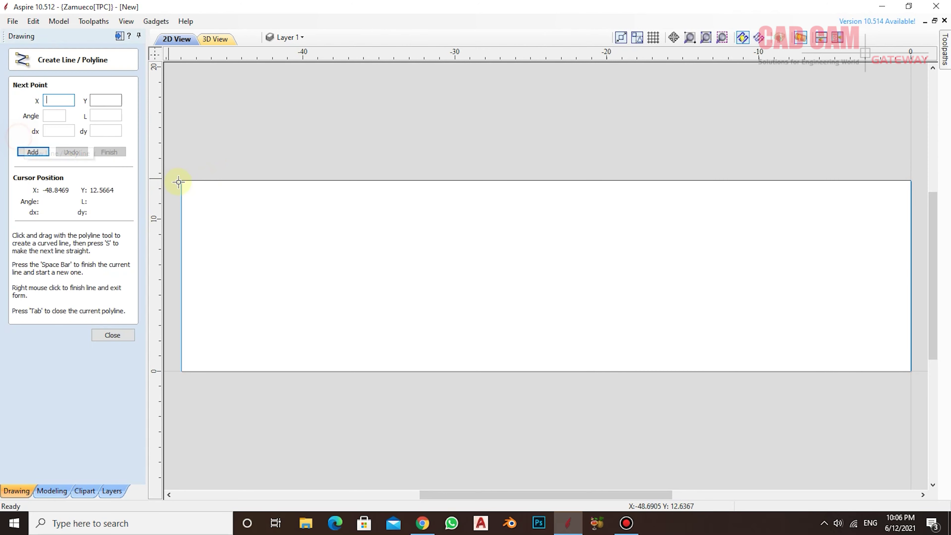
left_click(304, 181)
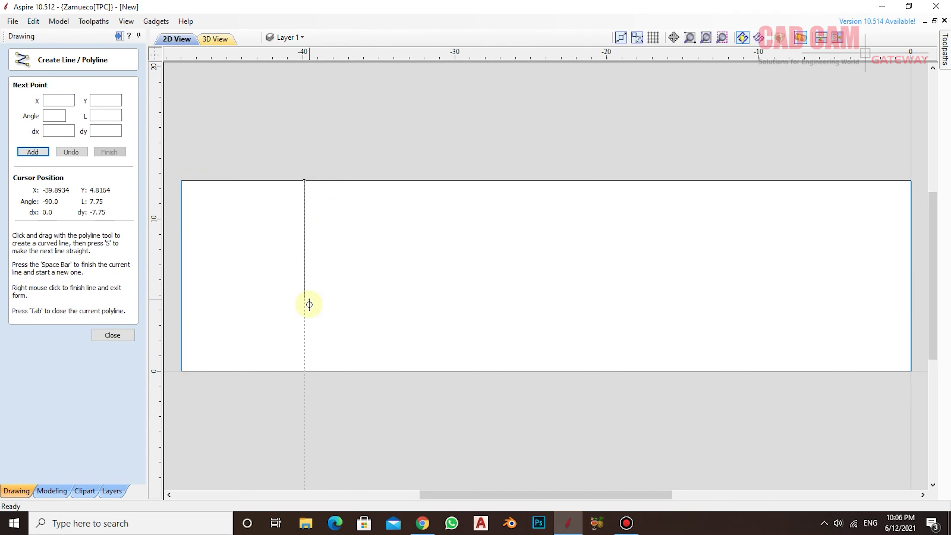
left_click(304, 372)
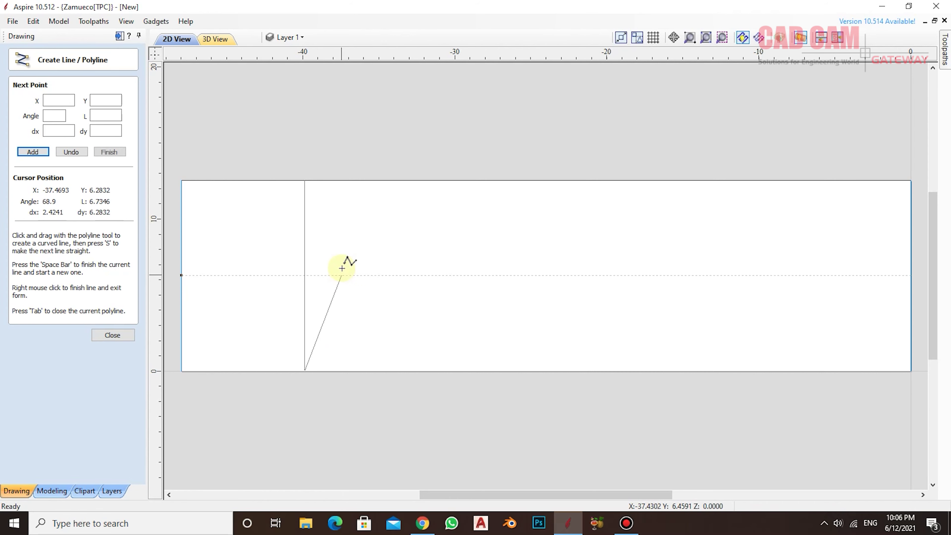
right_click(340, 246)
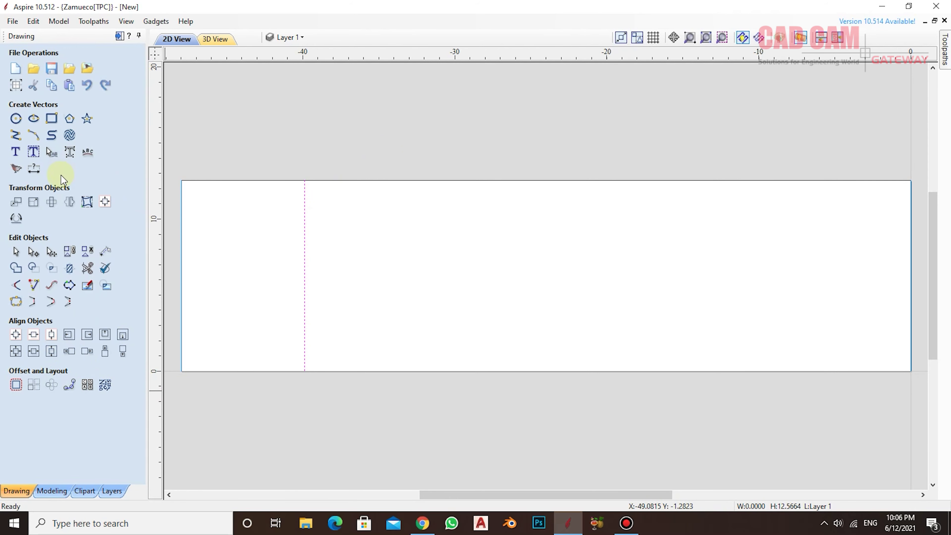
Dimension the line's distance from the job's left end (8.1066 in).
left_click(39, 173)
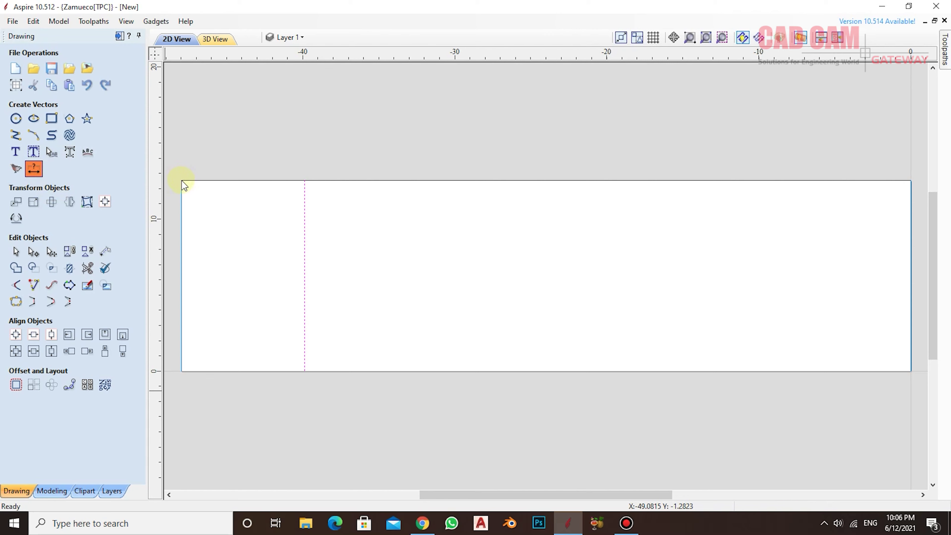
left_click(182, 180)
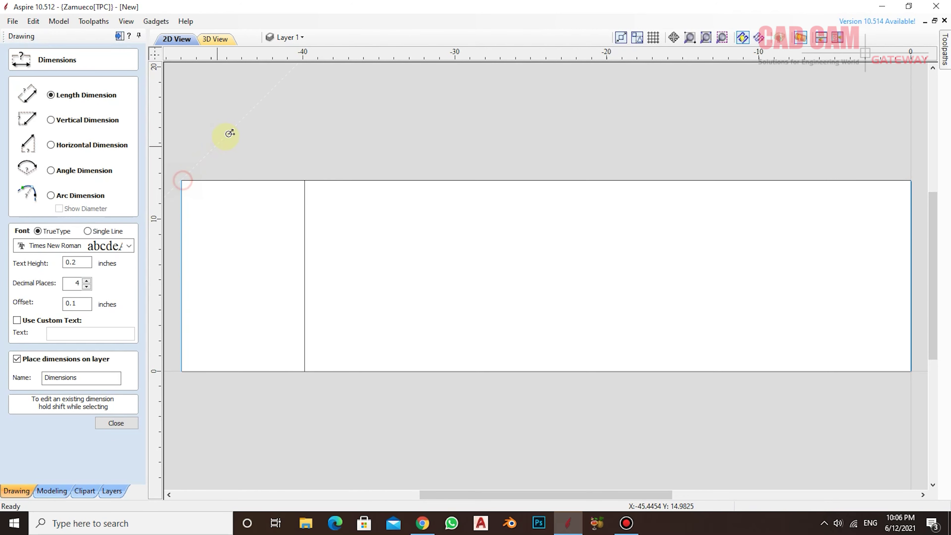
left_click(305, 181)
scroll(254, 152, "up", 2)
left_click(249, 148)
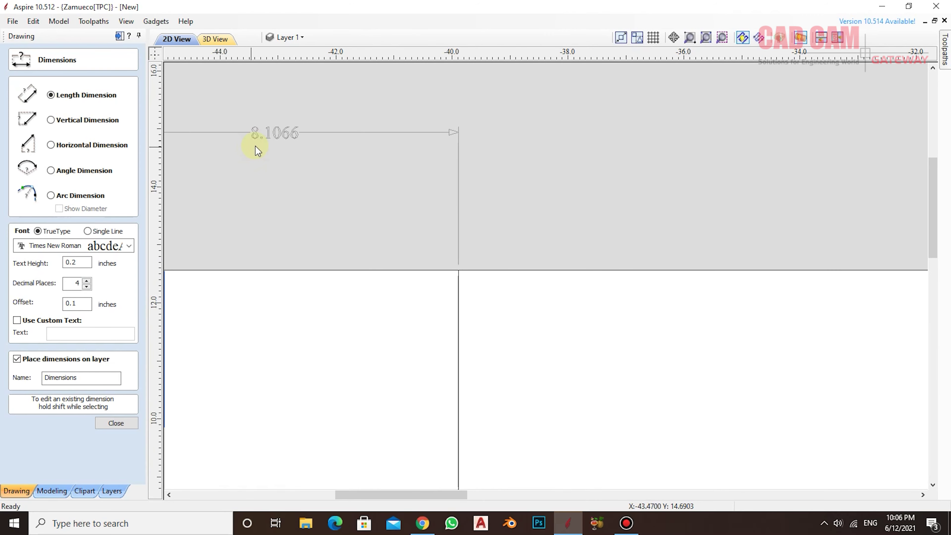
scroll(284, 141, "down", 4)
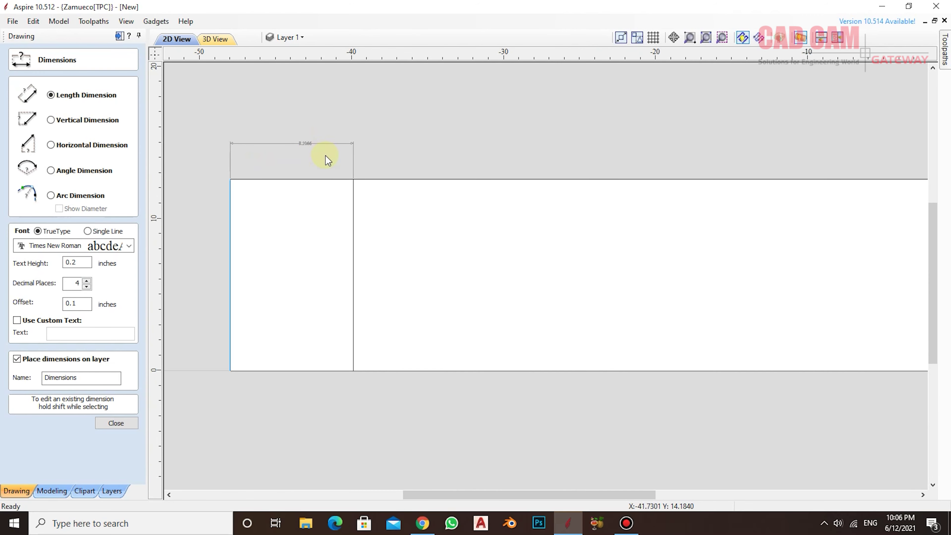
left_click(118, 423)
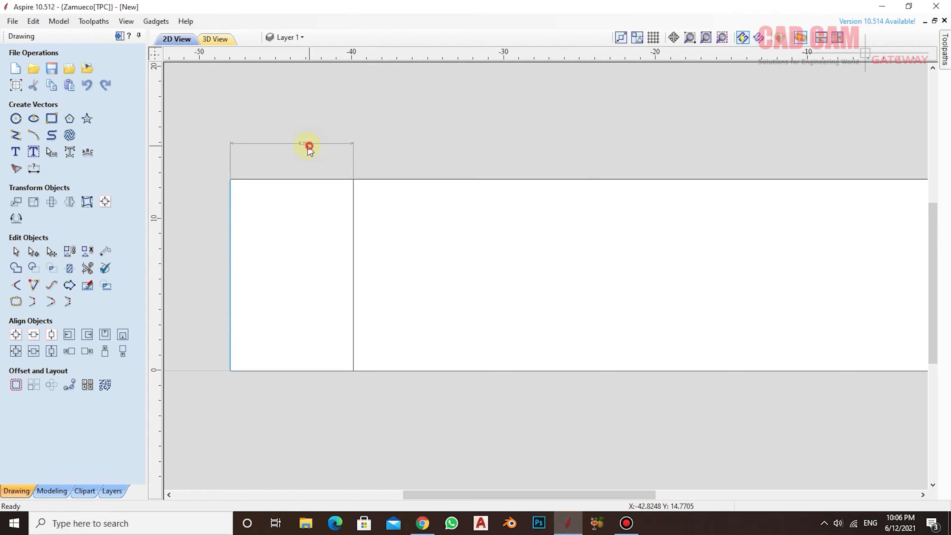
Delete the 8.1066 dimension and select the vertical line.
left_click(305, 137)
key("Delete")
left_click_drag(308, 132, 377, 401)
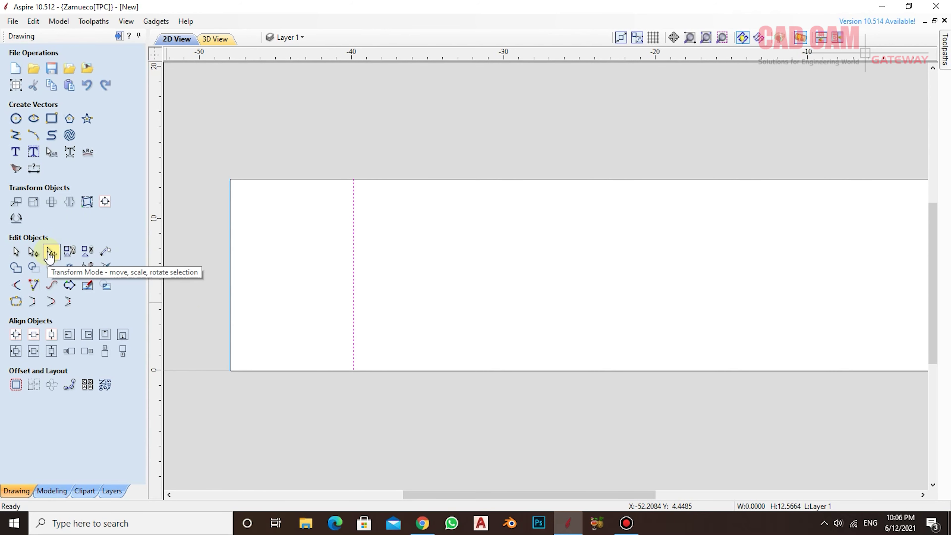
Move the vertical line to absolute position X -44.0, Y 6.2832 inches.
left_click(17, 208)
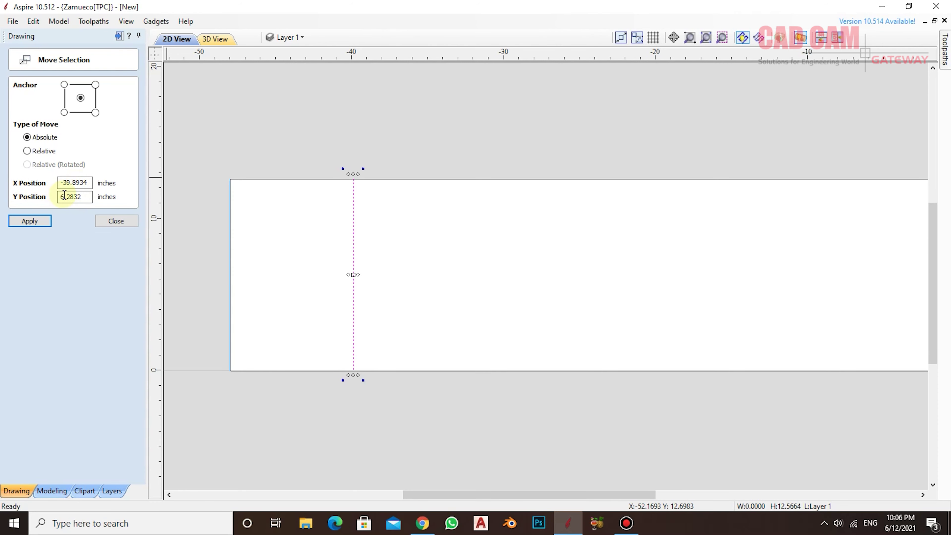
scroll(235, 270, "down", 2)
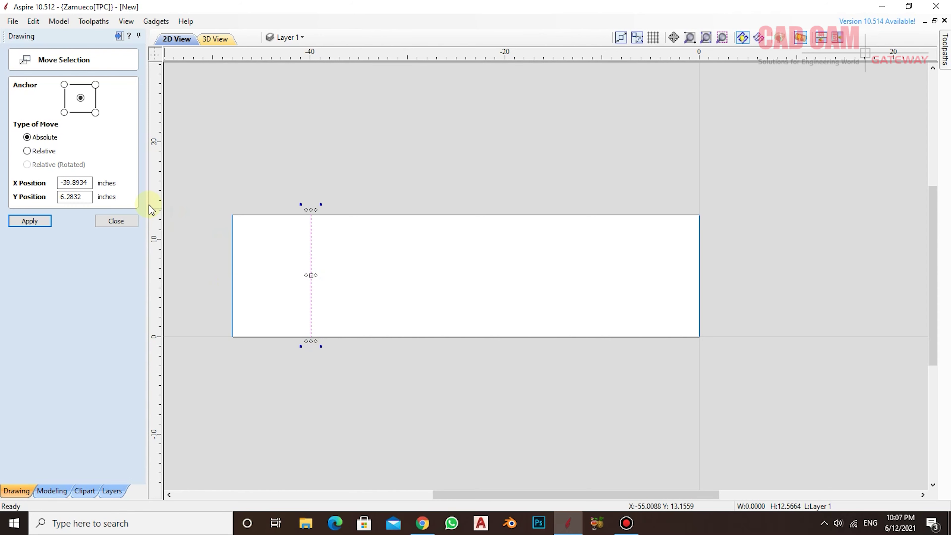
double_click(65, 182)
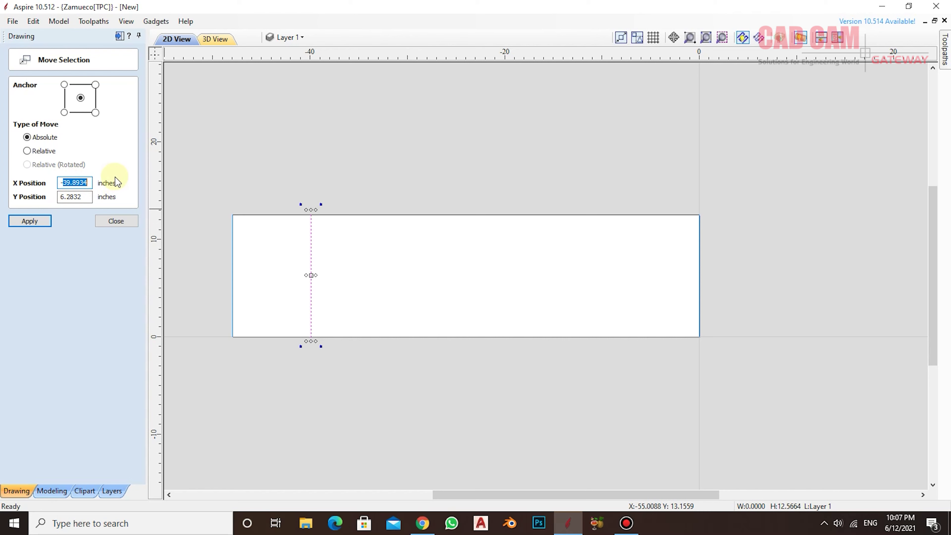
type("44.0")
key("Return")
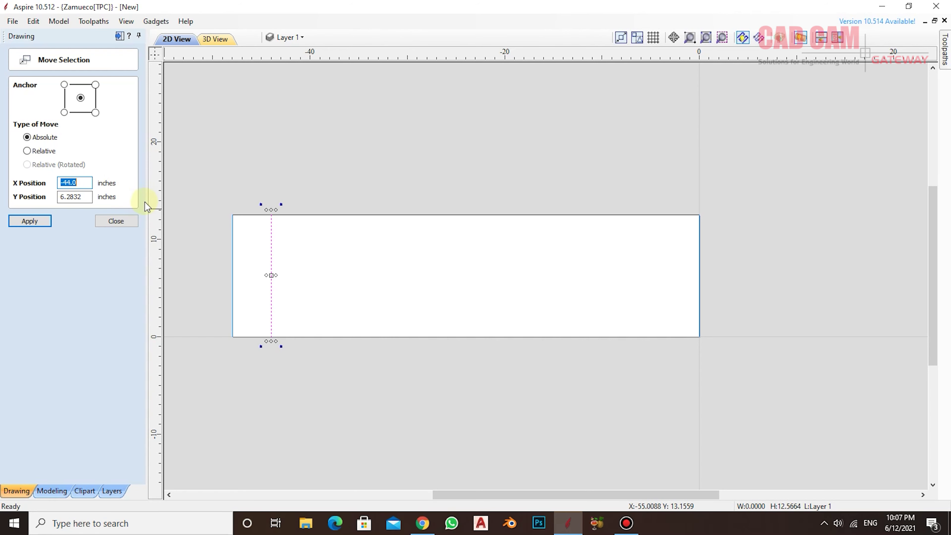
left_click(115, 222)
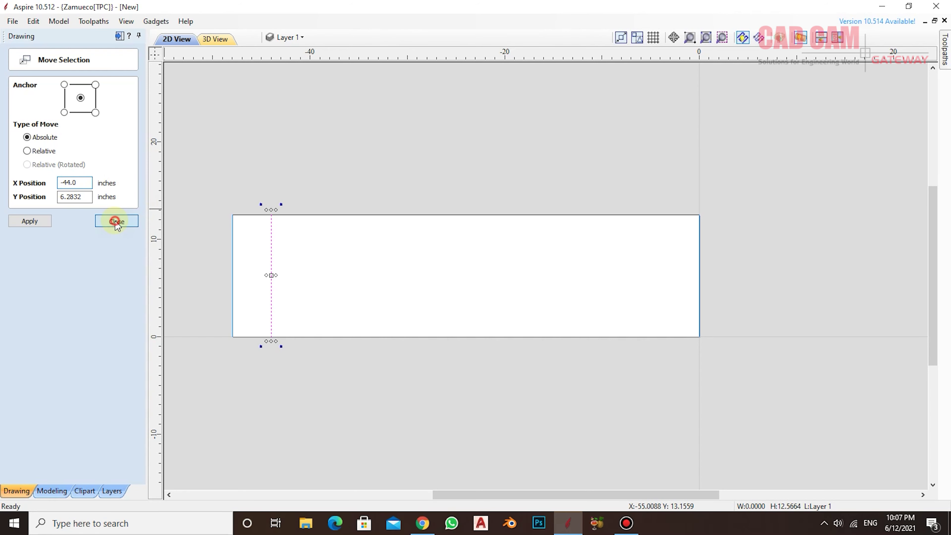
left_click(115, 222)
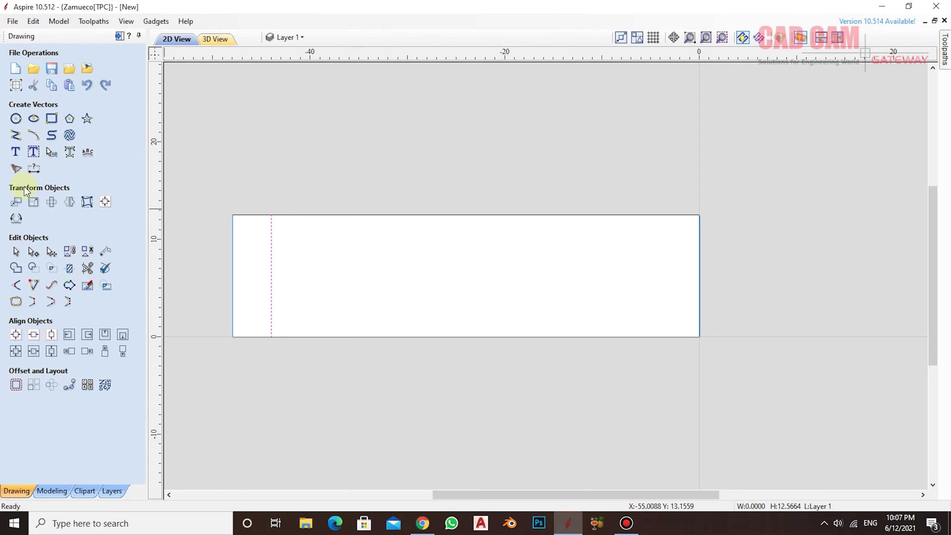
Offset the vertical line inwards by 1 inch to make a second groove line.
left_click(16, 384)
double_click(73, 153)
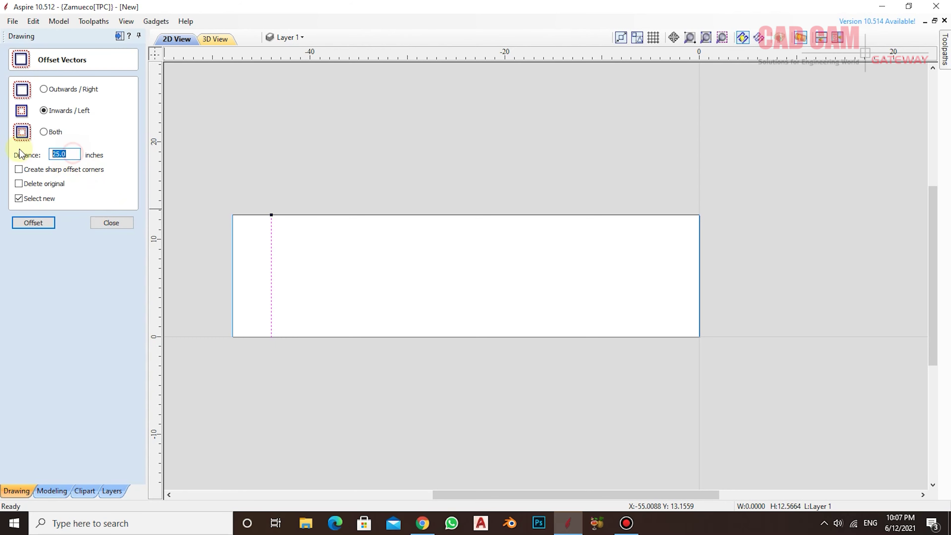
type("1")
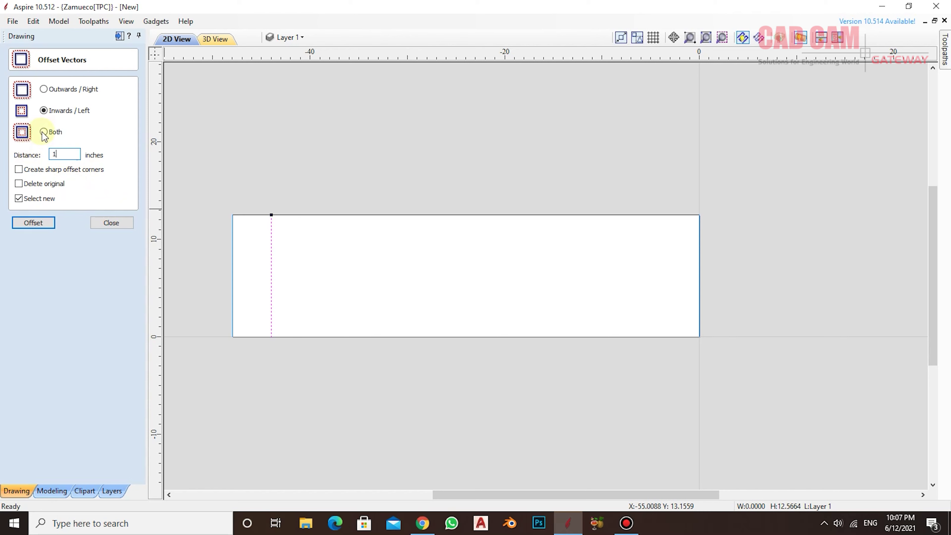
left_click(34, 222)
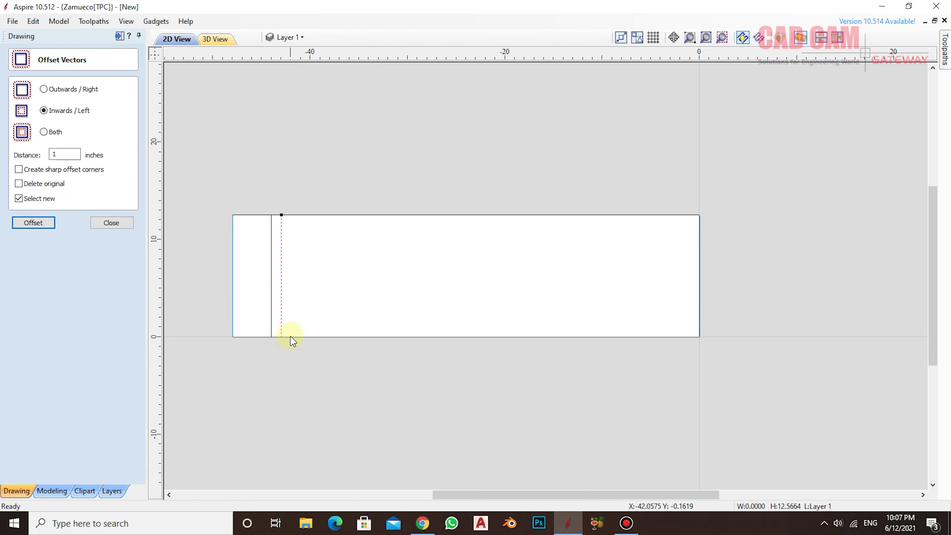
left_click(114, 223)
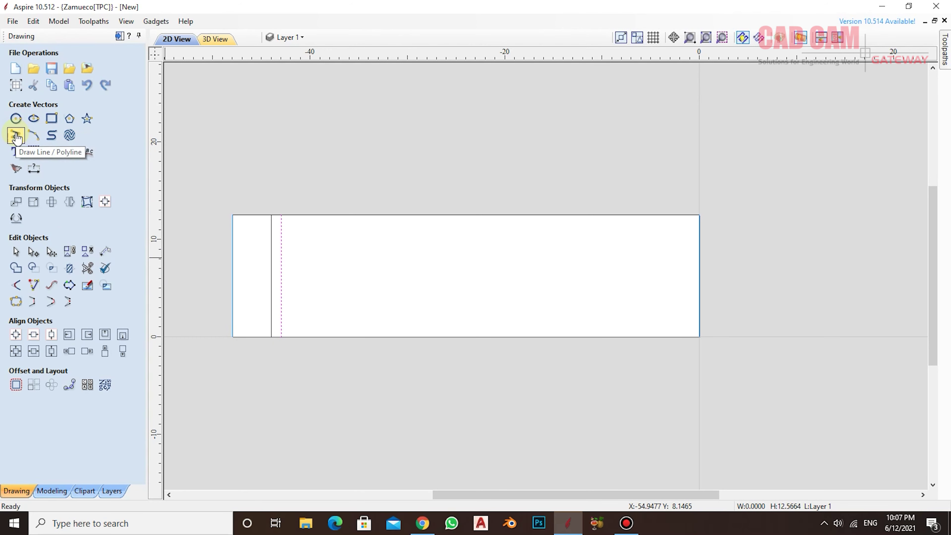
Draw two crossing diagonals forming an X across the rectangle's right half.
left_click(15, 135)
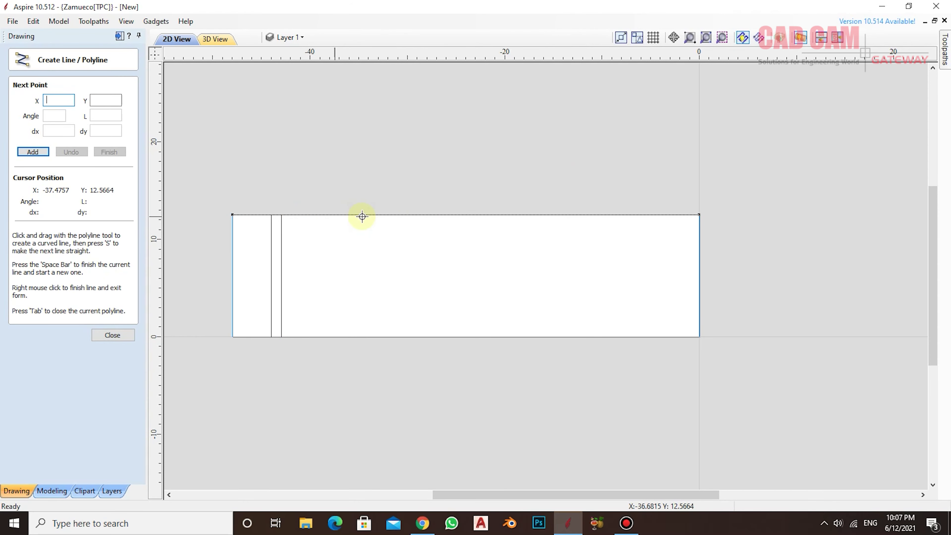
left_click(468, 214)
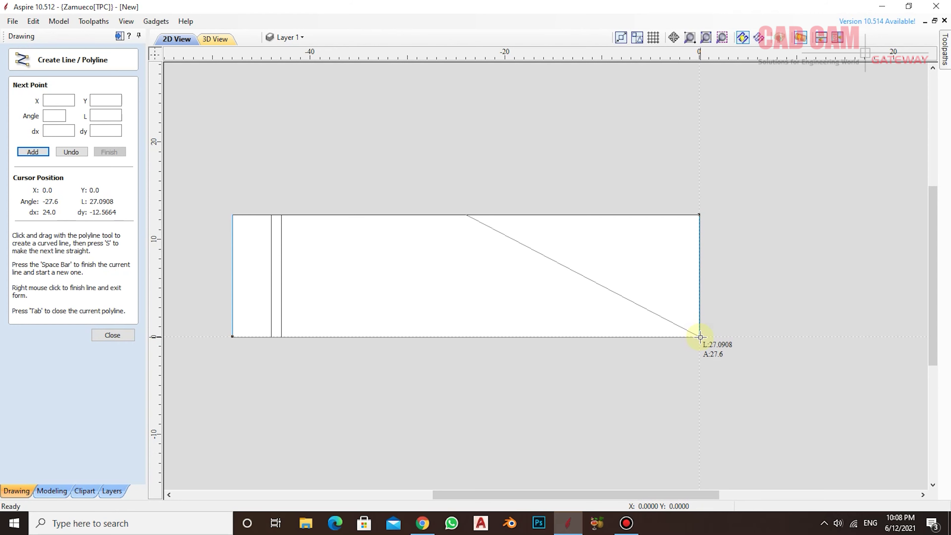
left_click(699, 337)
right_click(561, 165)
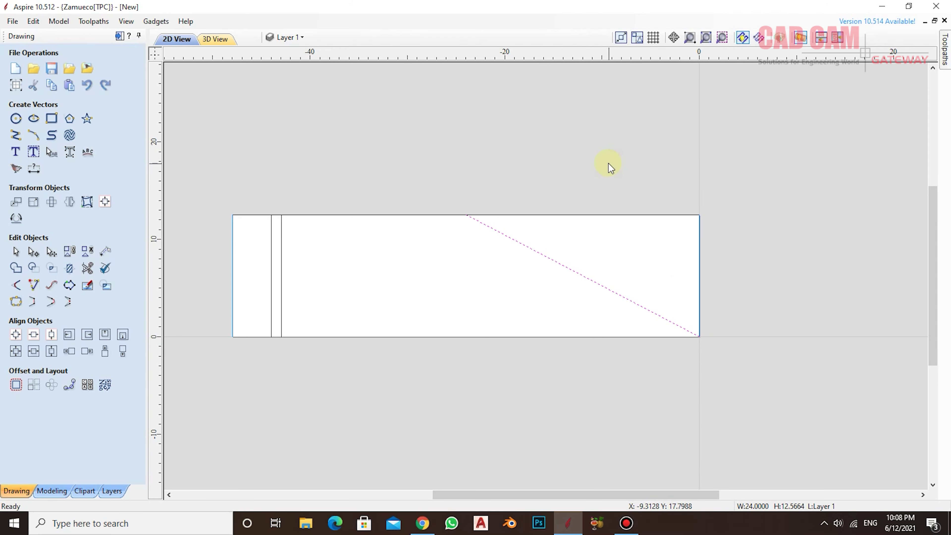
left_click(15, 135)
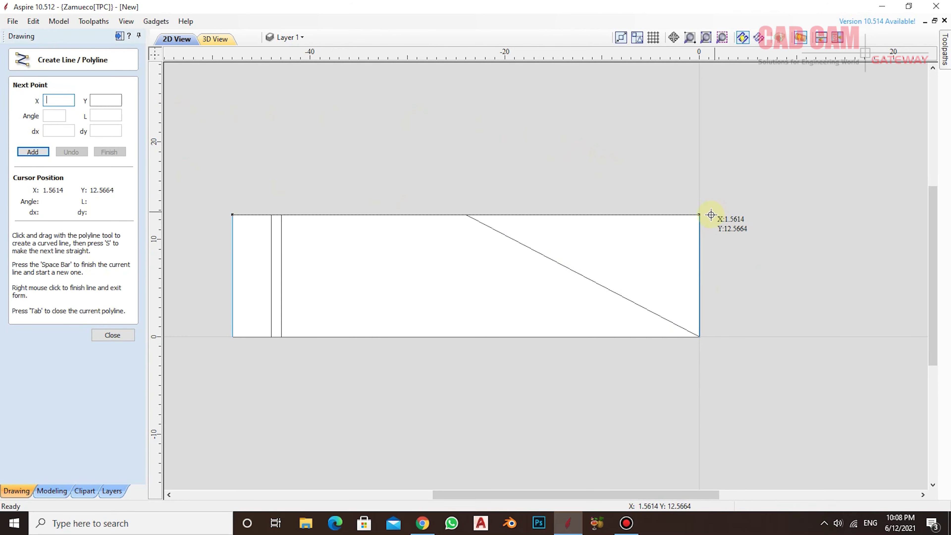
left_click(699, 215)
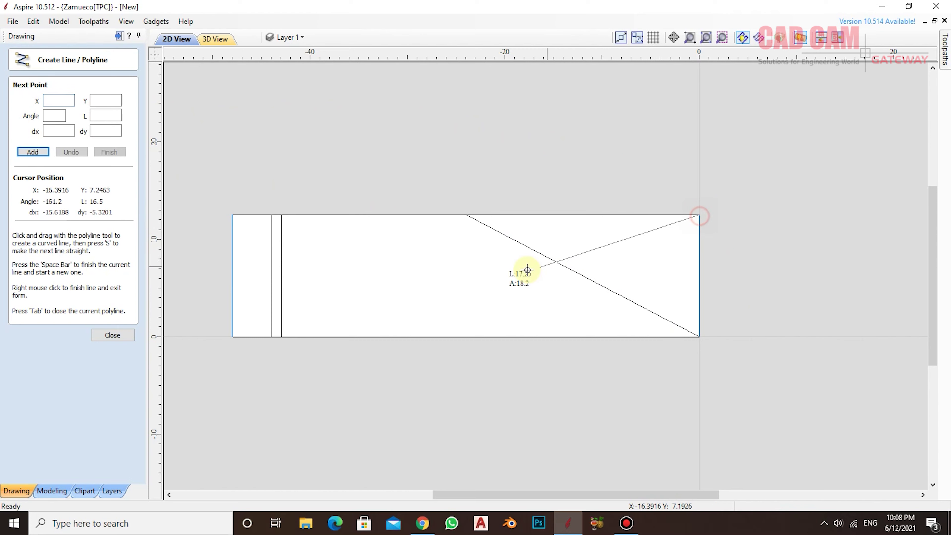
left_click(467, 337)
right_click(505, 257)
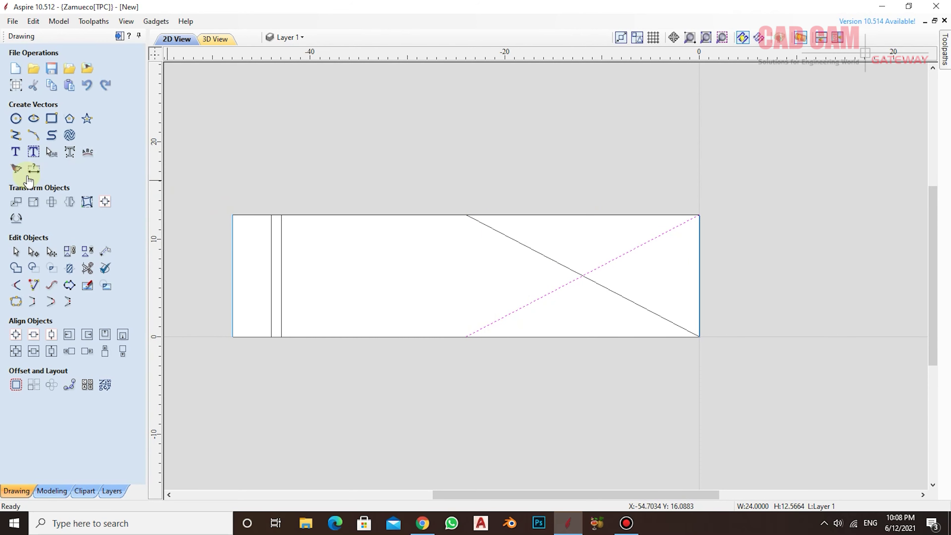
Add 2-inch 'CAD CAM Gateway' text in the rectangle's left half.
left_click(15, 151)
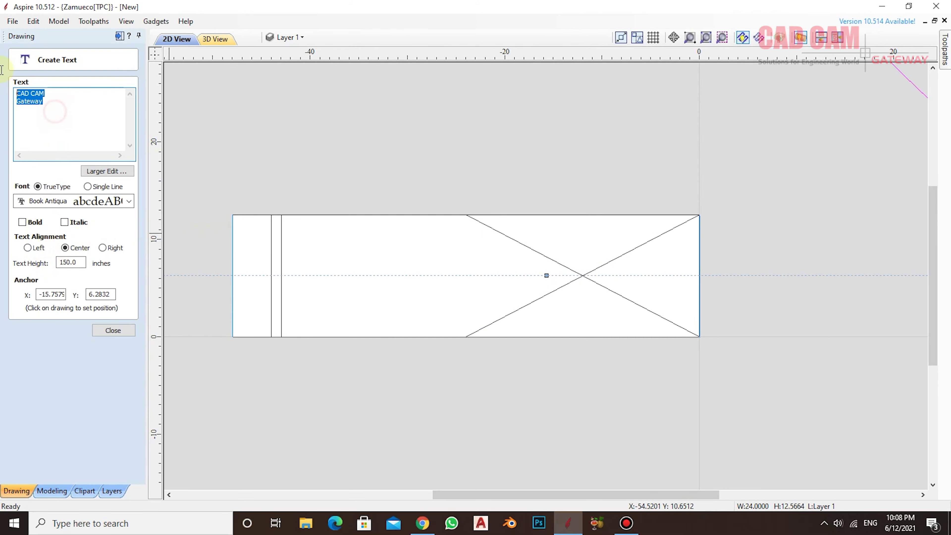
double_click(80, 263)
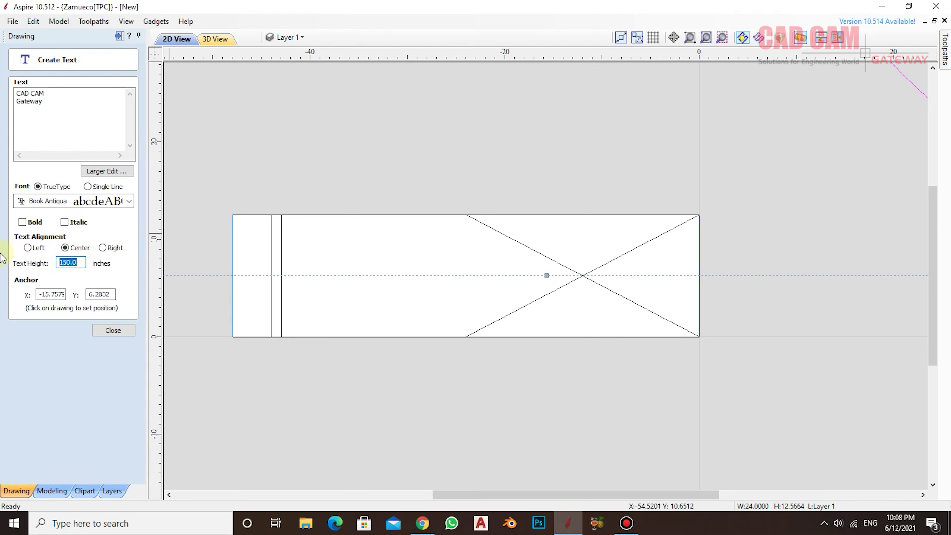
type("2")
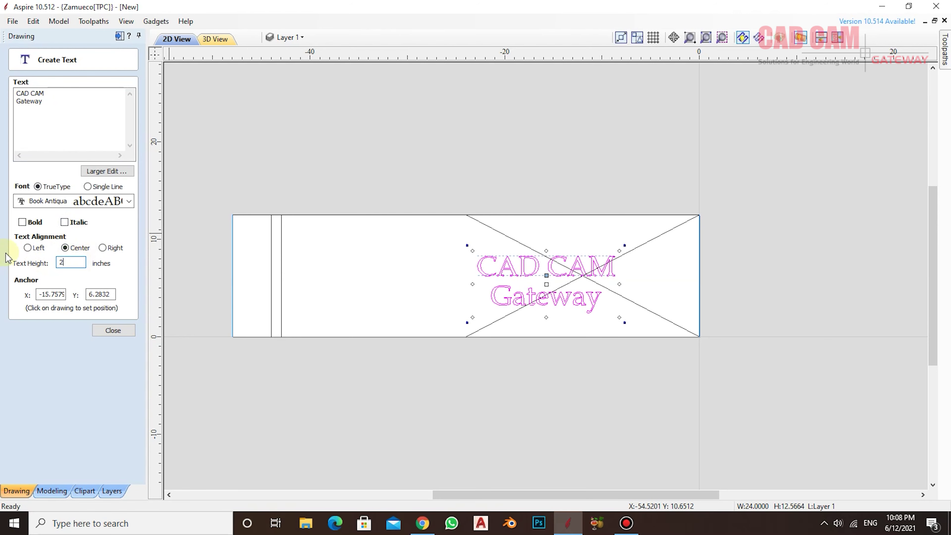
left_click_drag(546, 280, 356, 255)
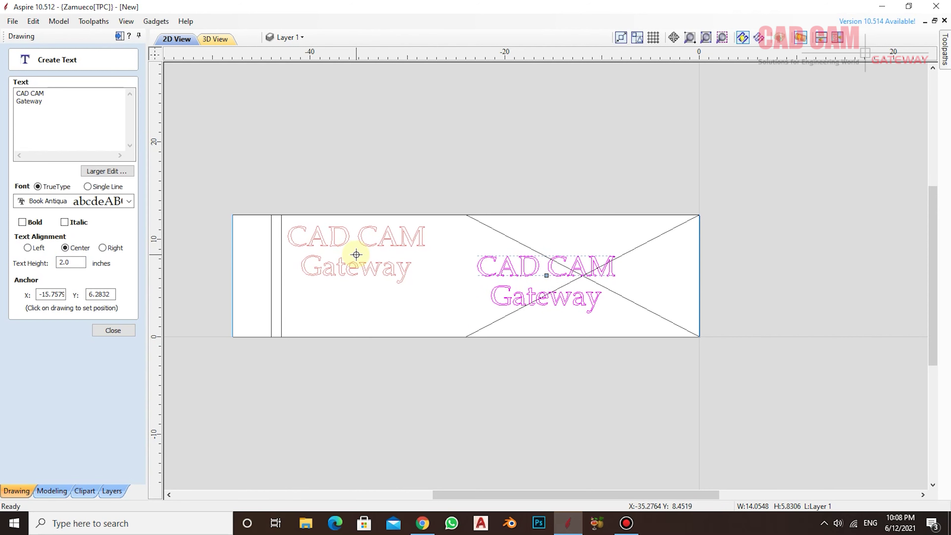
left_click_drag(356, 254, 360, 251)
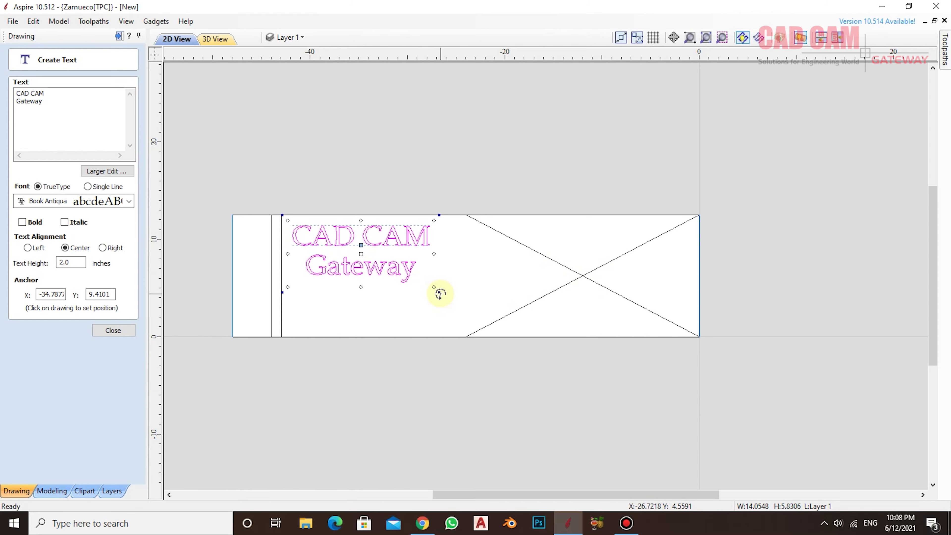
left_click_drag(433, 287, 461, 299)
key("Escape")
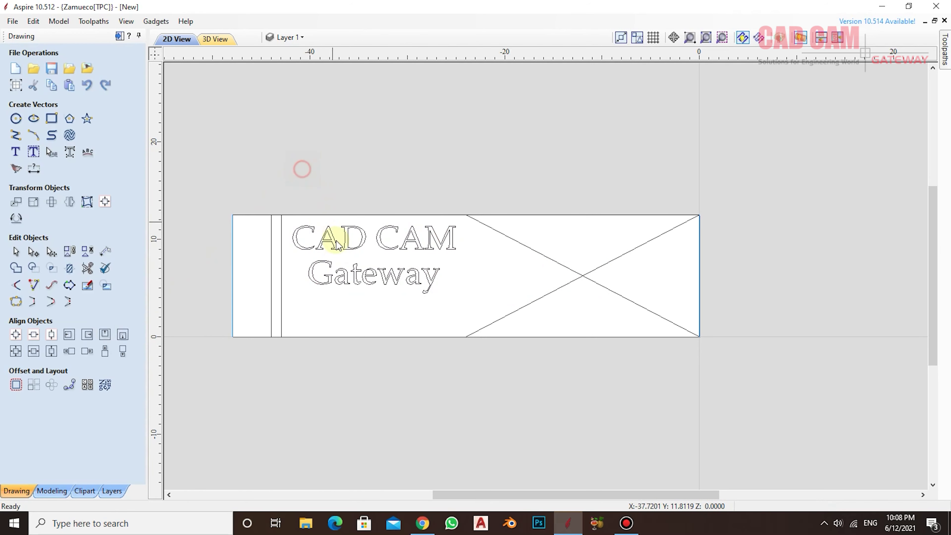
Duplicate the text below and scale both copies to fit between the line and the X.
left_click(337, 245)
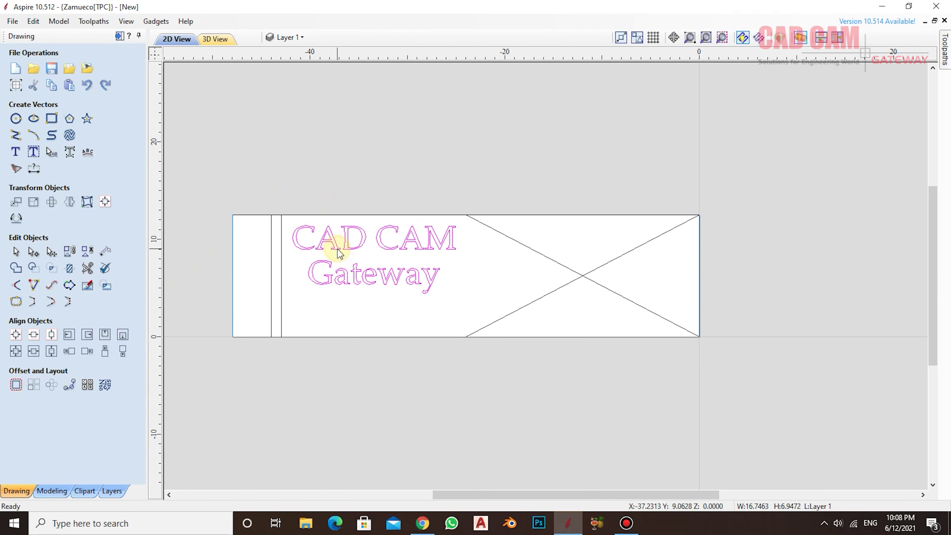
left_click(360, 246)
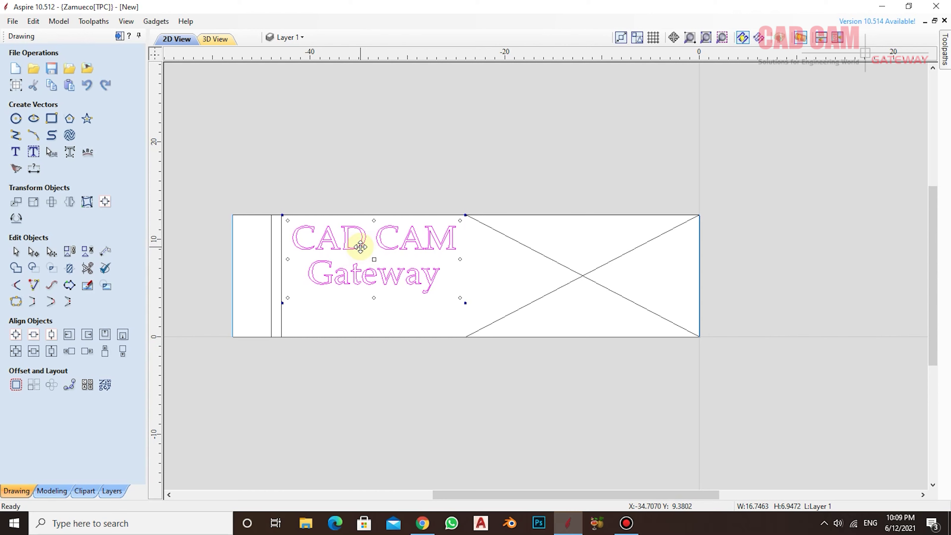
mouse_move(361, 244)
left_mouse_down()
mouse_move(359, 326)
mouse_move(360, 318)
left_mouse_up()
left_click(363, 276, "shift")
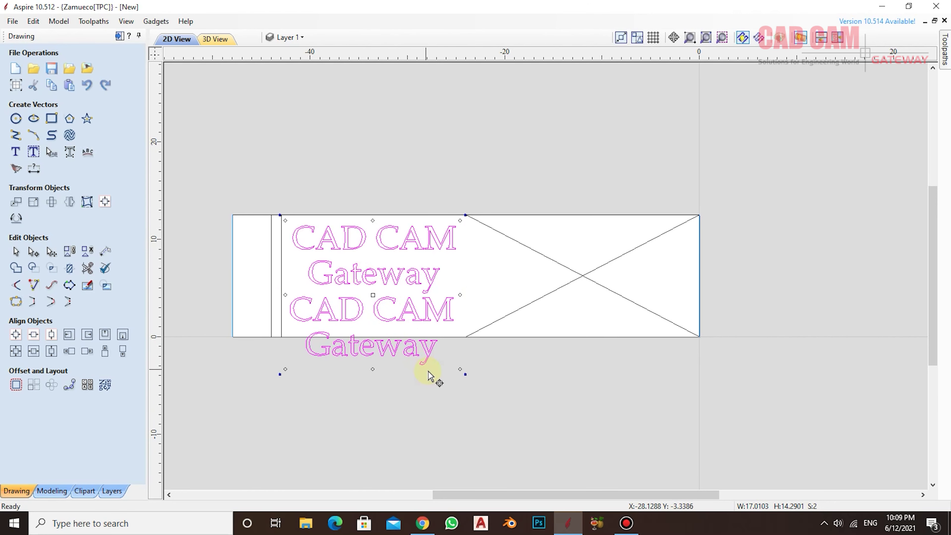
left_click_drag(459, 366, 440, 339)
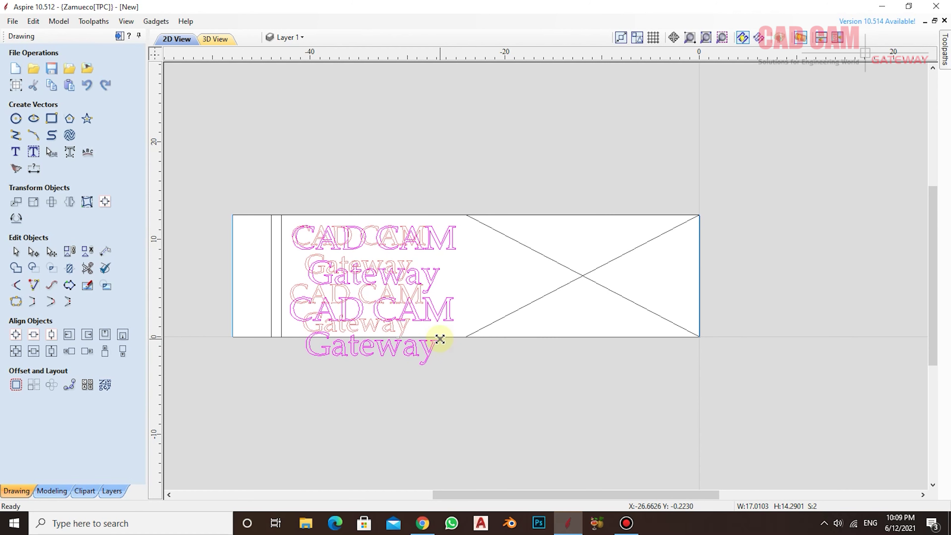
left_click_drag(439, 339, 437, 336)
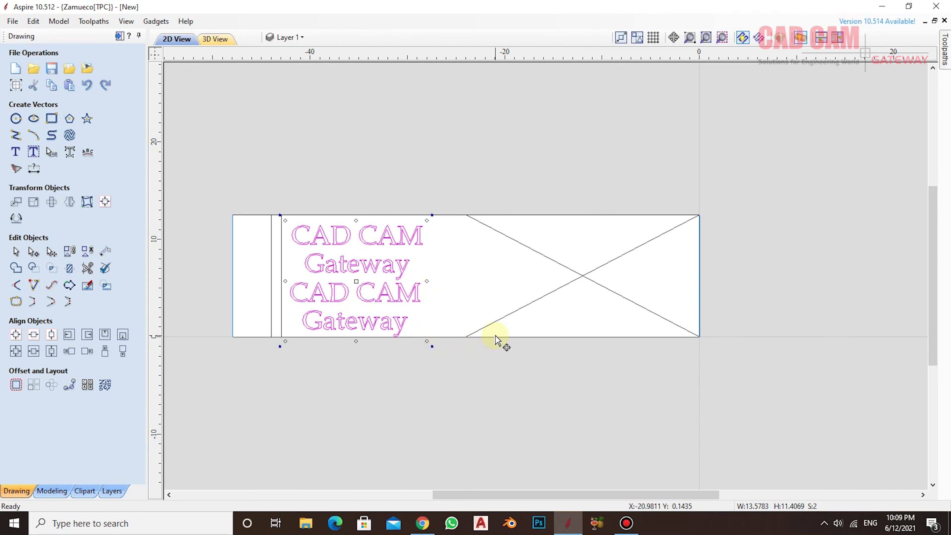
left_click_drag(495, 336, 498, 342)
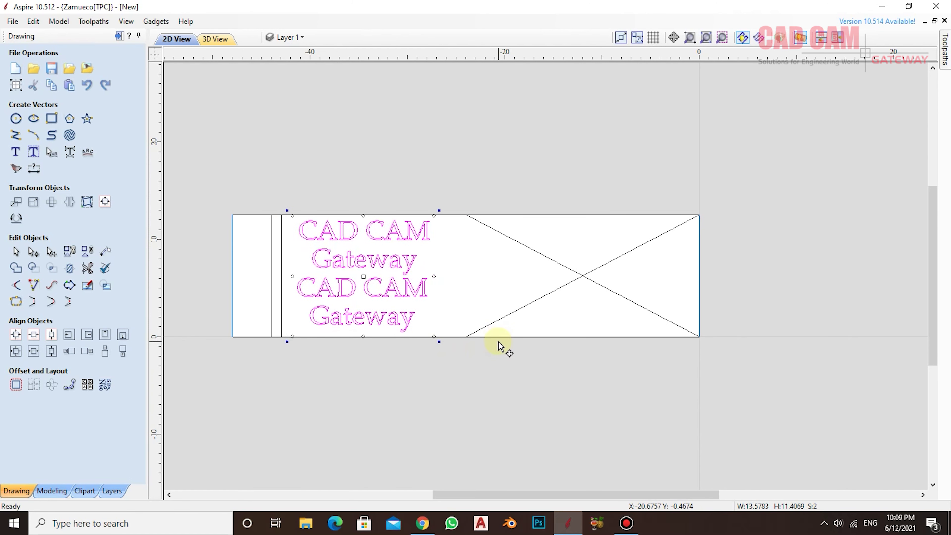
left_click(435, 334)
left_click_drag(435, 334, 455, 341)
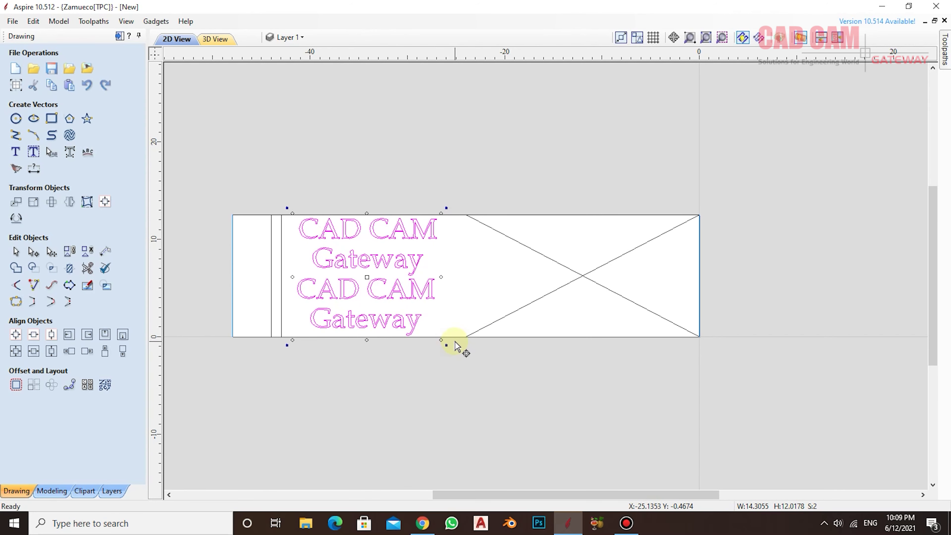
left_click(547, 274)
Start a 2D Profile toolpath with both groove lines and both X diagonals selected.
left_click(118, 36)
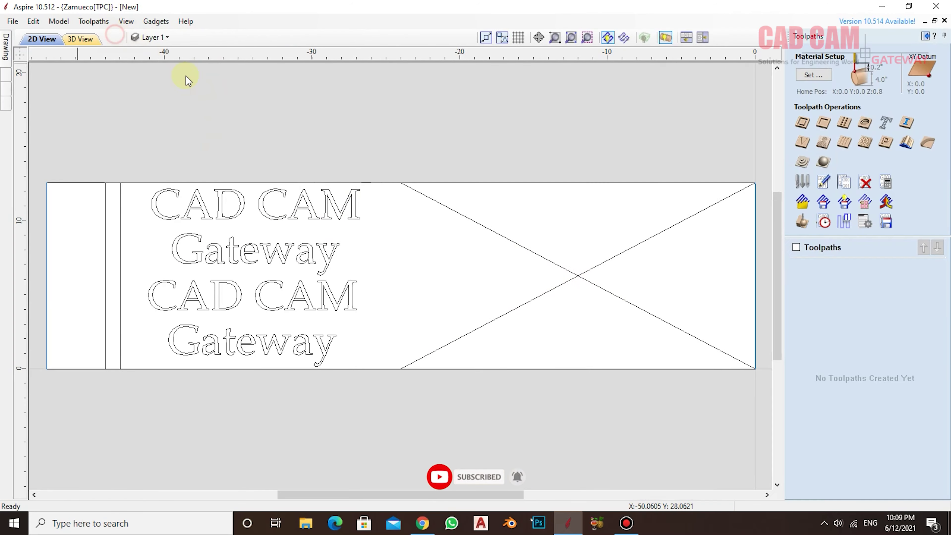
left_click(106, 214)
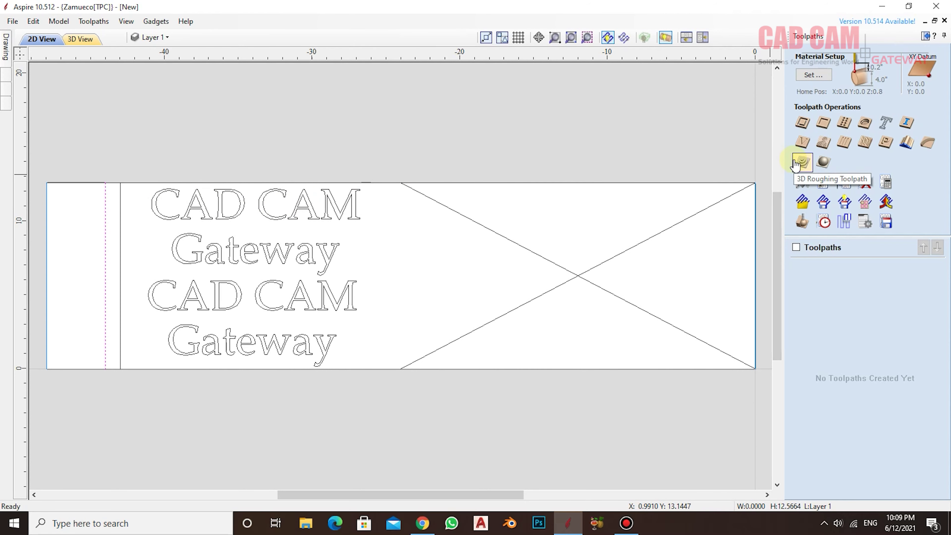
left_click(802, 123)
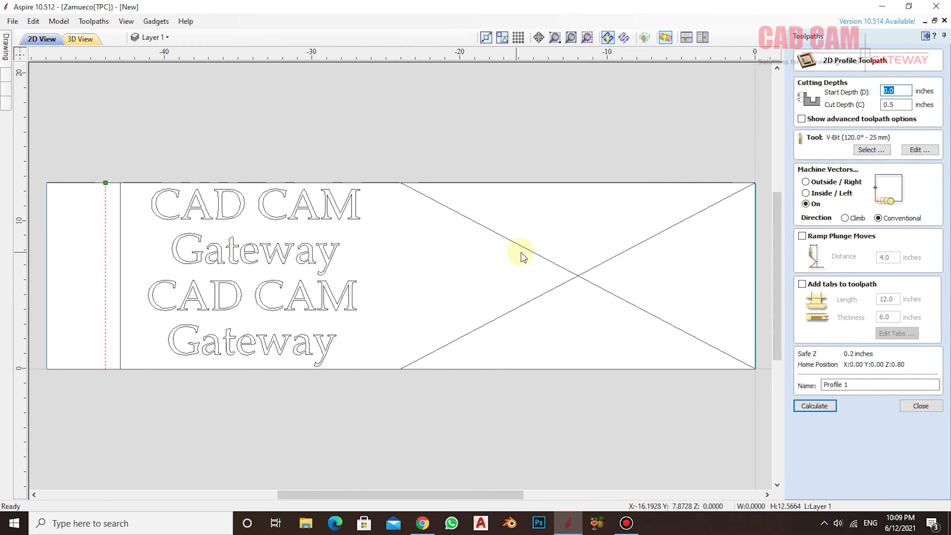
left_click(123, 223)
left_click_drag(136, 238, 59, 286)
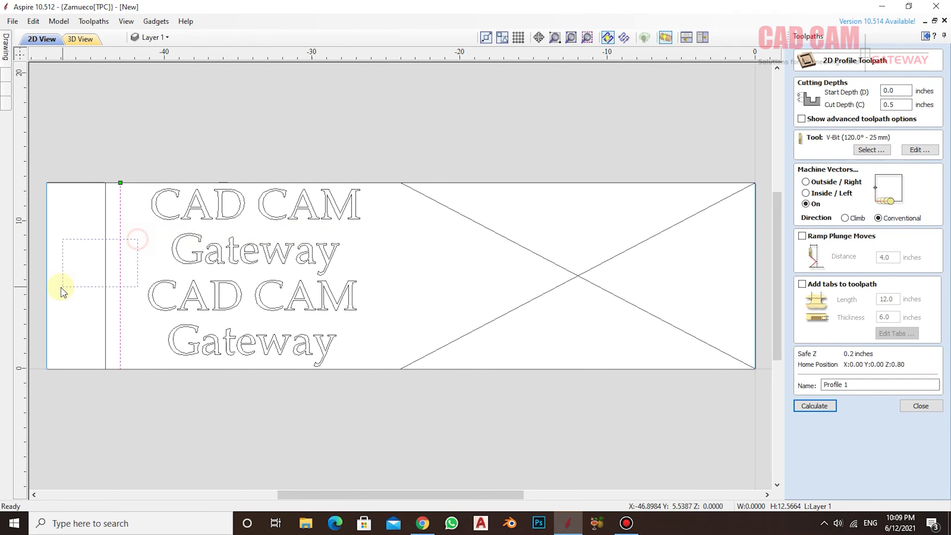
left_click_drag(587, 240, 553, 313)
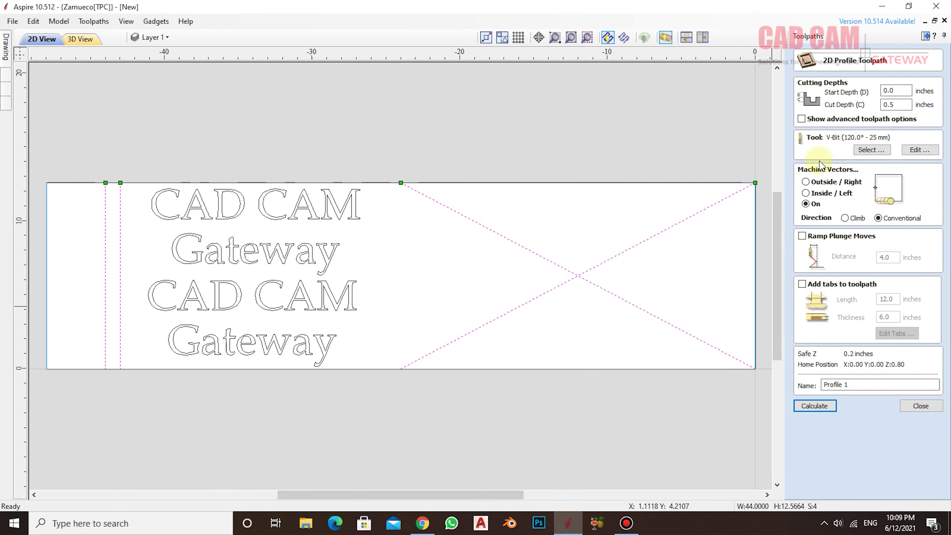
left_click(872, 150)
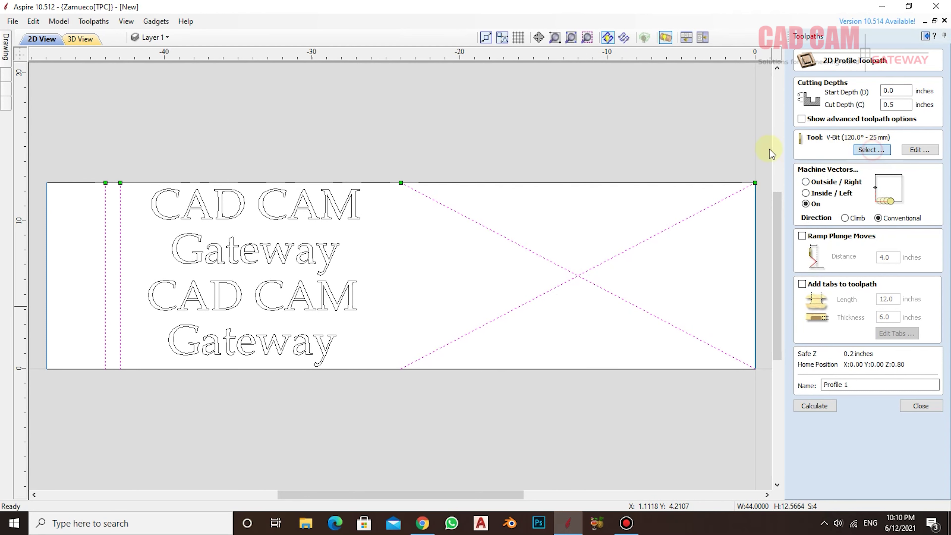
Pick the V-Bit (90.0° - 12 mm) from the Tool Database's V-Bits group.
left_click(307, 225)
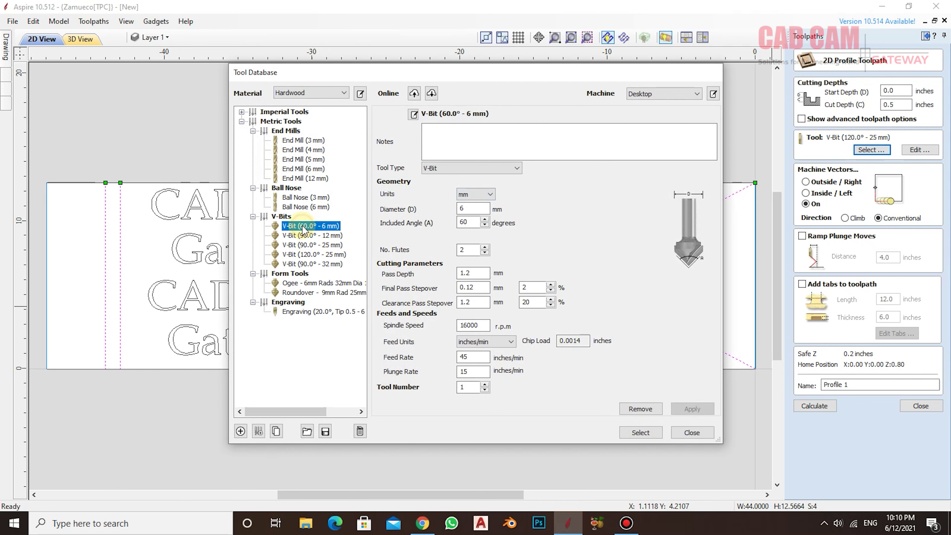
left_click(300, 236)
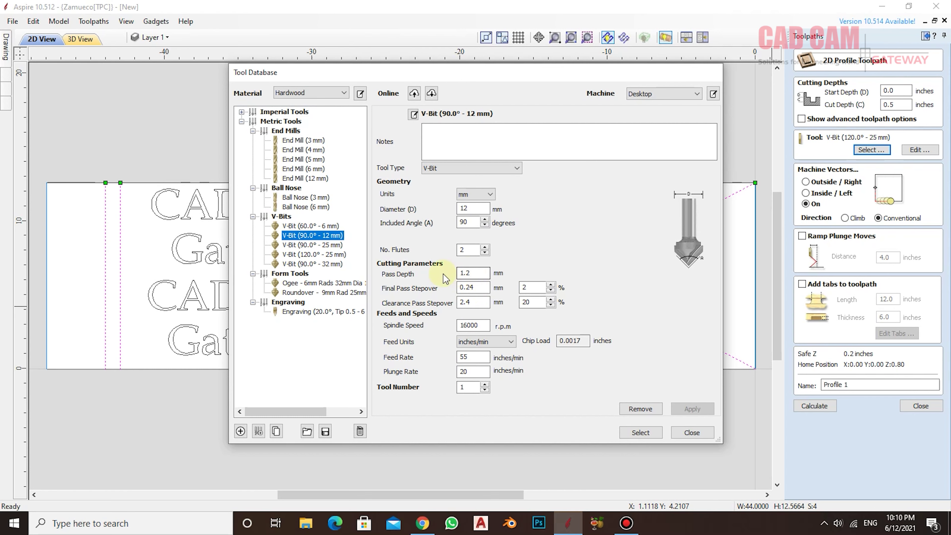
left_click(471, 287)
left_click(642, 435)
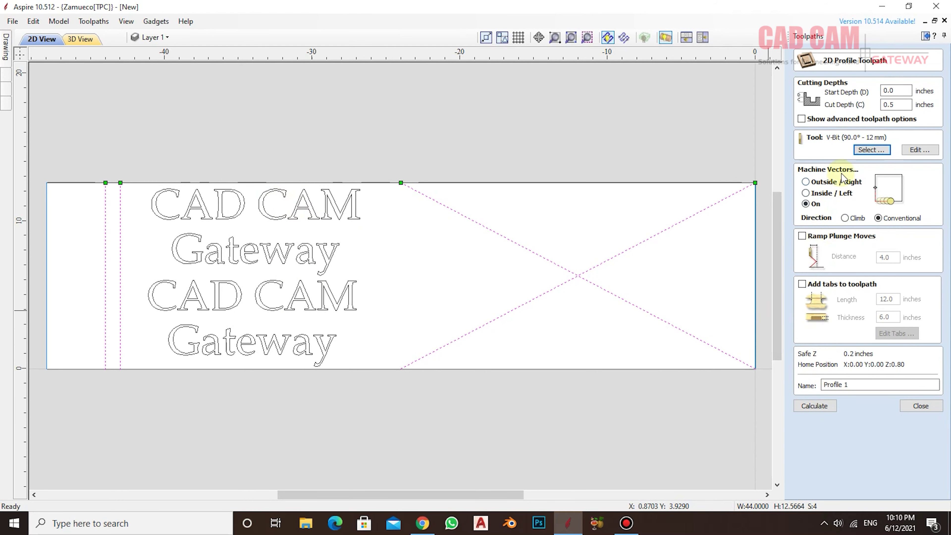
Calculate Profile 1 at 0.5 in cut depth and preview it on the cylinder.
left_click(894, 104)
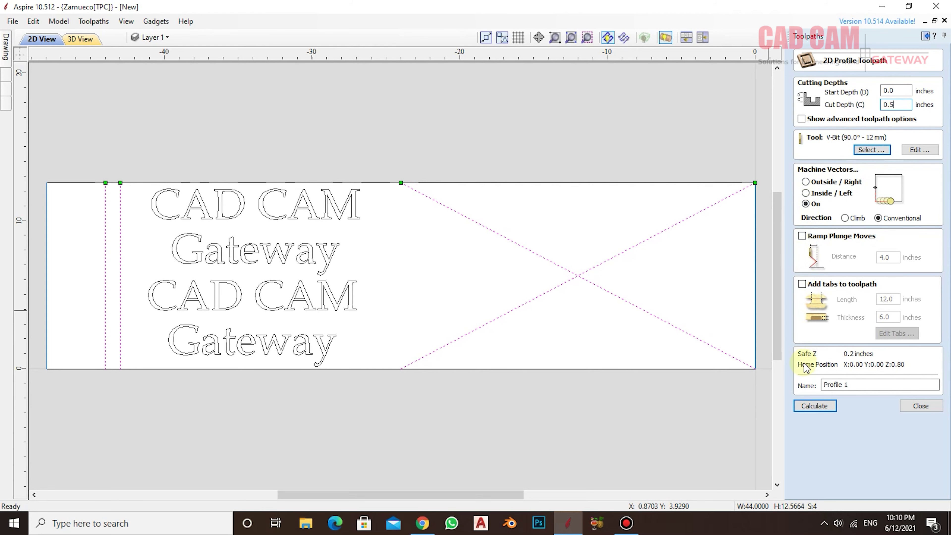
left_click(814, 406)
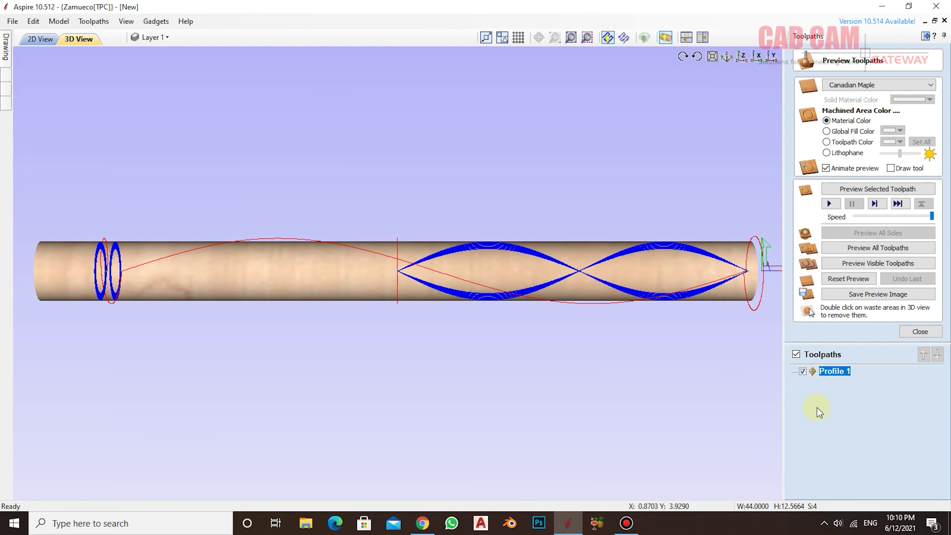
mouse_move(689, 298)
left_mouse_down()
mouse_move(543, 357)
mouse_move(560, 397)
mouse_move(569, 344)
mouse_move(547, 166)
mouse_move(569, 212)
mouse_move(564, 233)
mouse_move(488, 271)
mouse_move(504, 276)
left_mouse_up()
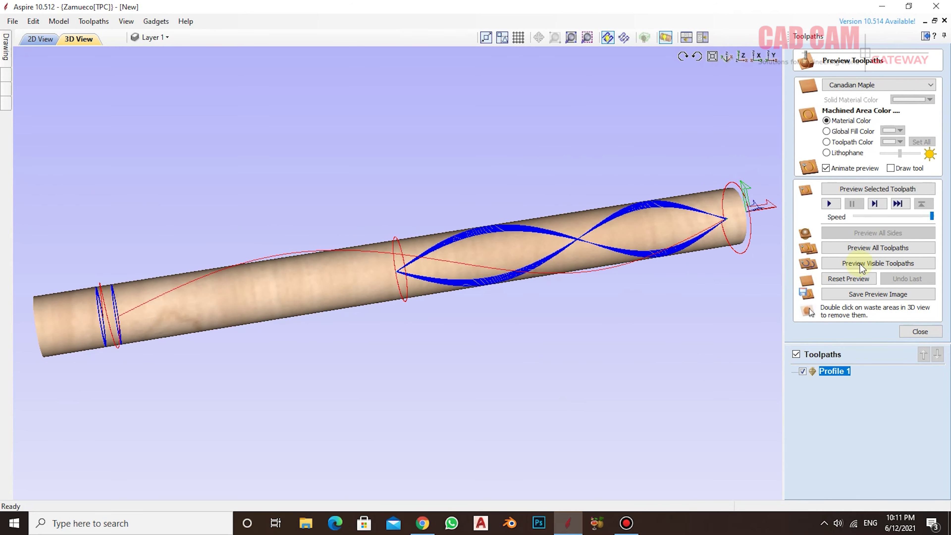
left_click(864, 247)
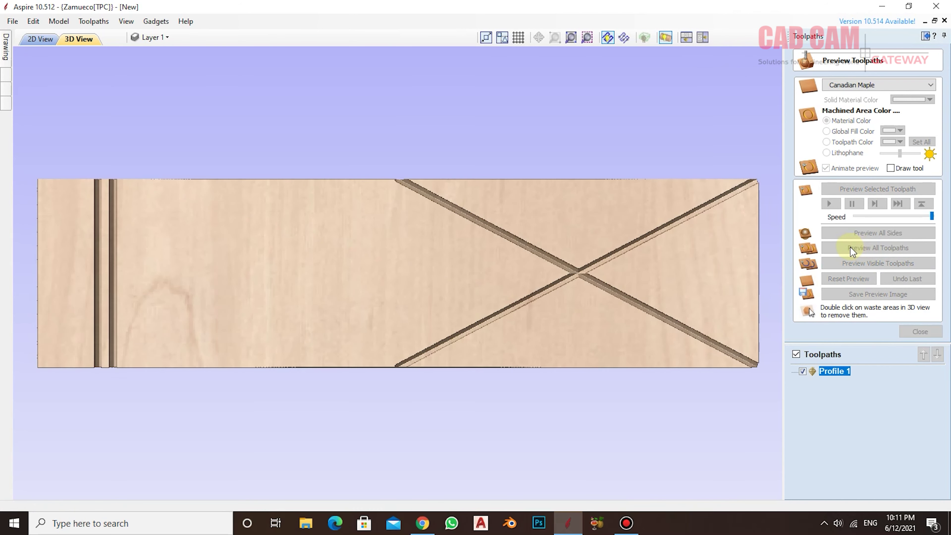
mouse_move(503, 259)
left_mouse_down()
mouse_move(495, 514)
mouse_move(471, 259)
mouse_move(408, 323)
mouse_move(386, 453)
mouse_move(374, 272)
mouse_move(380, 166)
mouse_move(441, 46)
mouse_move(327, 195)
mouse_move(318, 265)
mouse_move(165, 286)
mouse_move(105, 281)
left_mouse_up()
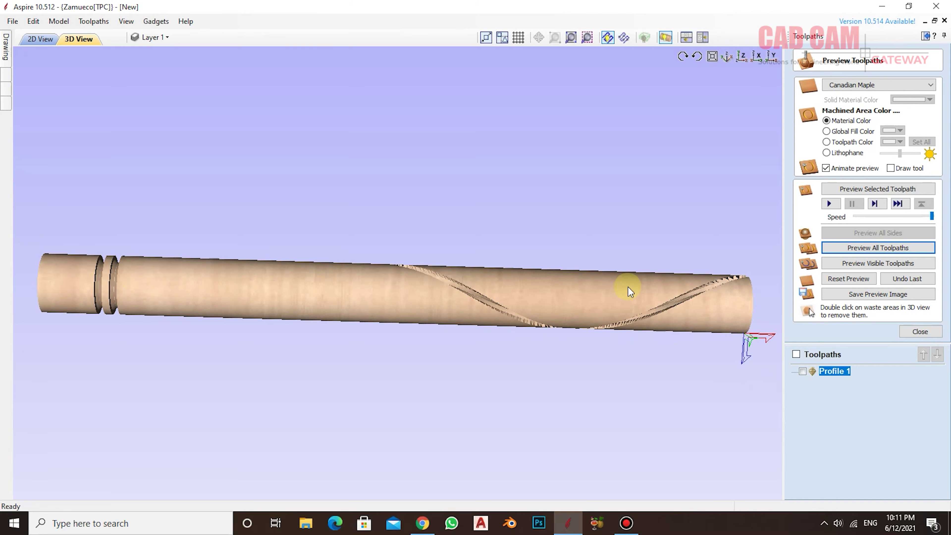
mouse_move(833, 371)
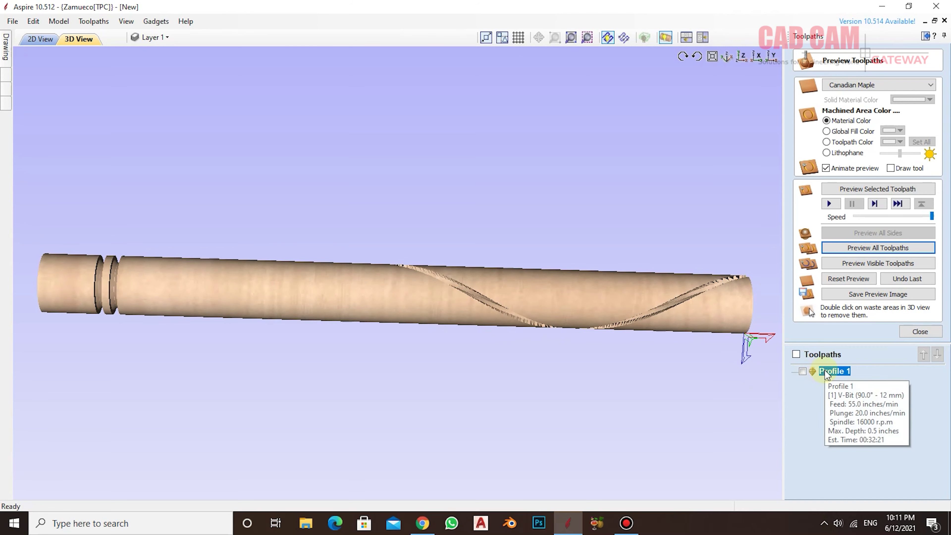
Recalculate Profile 1 with the edited cut depth, preview it, then return to 2D view.
double_click(827, 371)
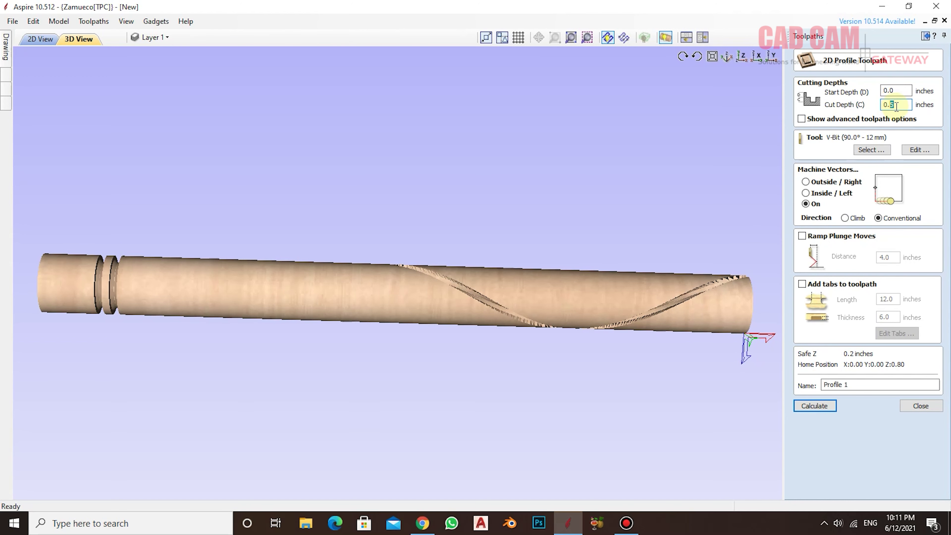
key("Return")
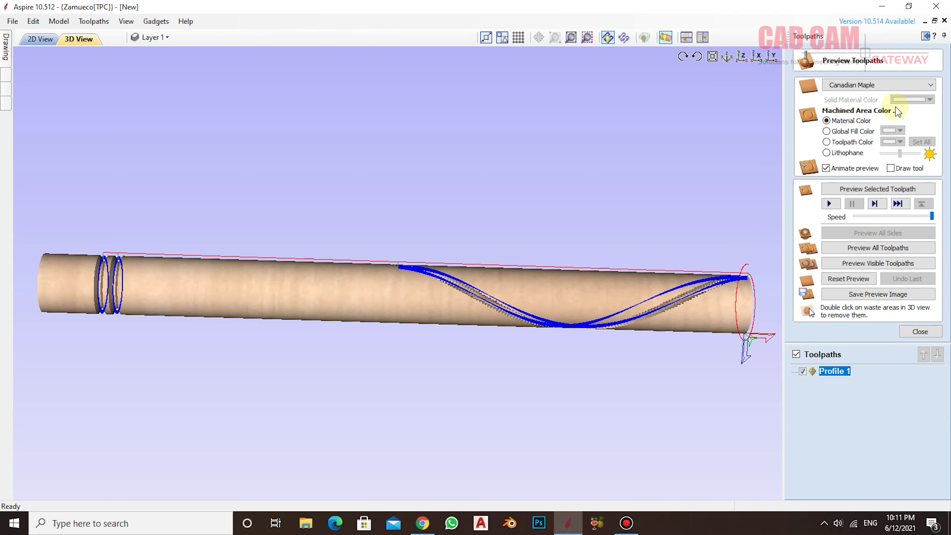
left_click(862, 248)
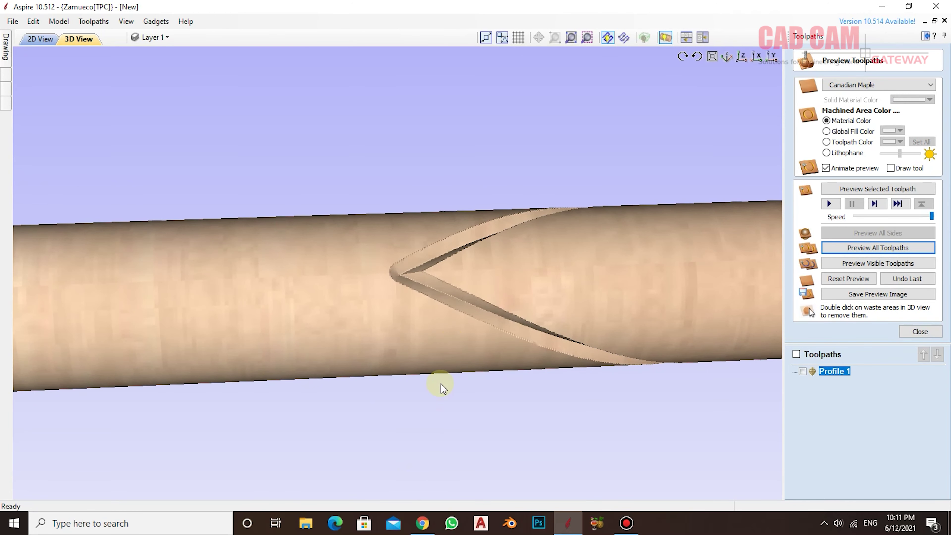
scroll(452, 334, "down", 2)
scroll(452, 333, "down", 3)
scroll(455, 322, "down", 2)
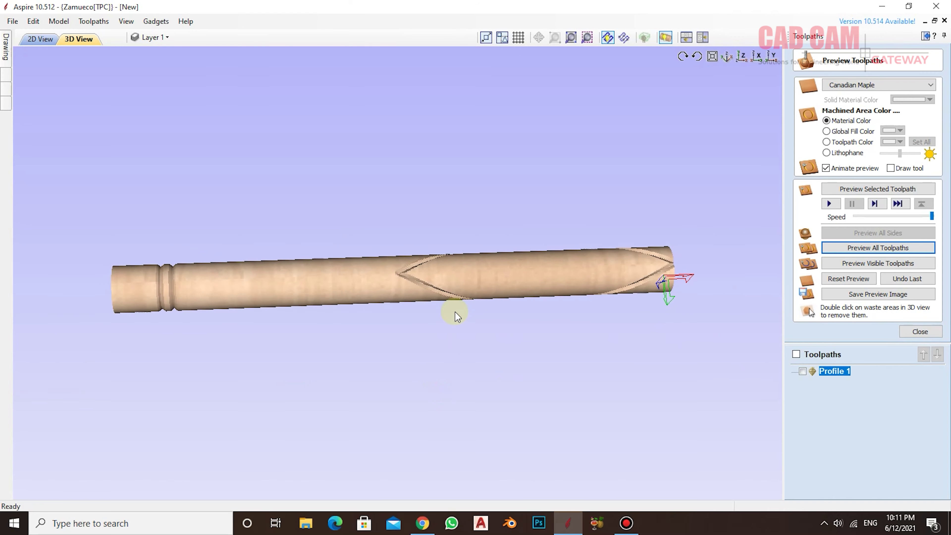
mouse_move(457, 316)
left_mouse_down()
mouse_move(453, 187)
mouse_move(498, 150)
left_mouse_up()
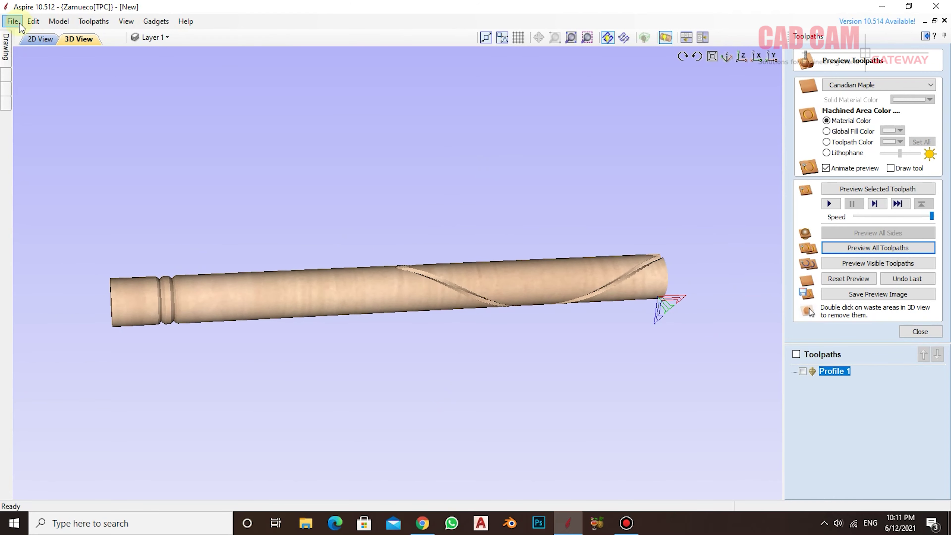
left_click(39, 39)
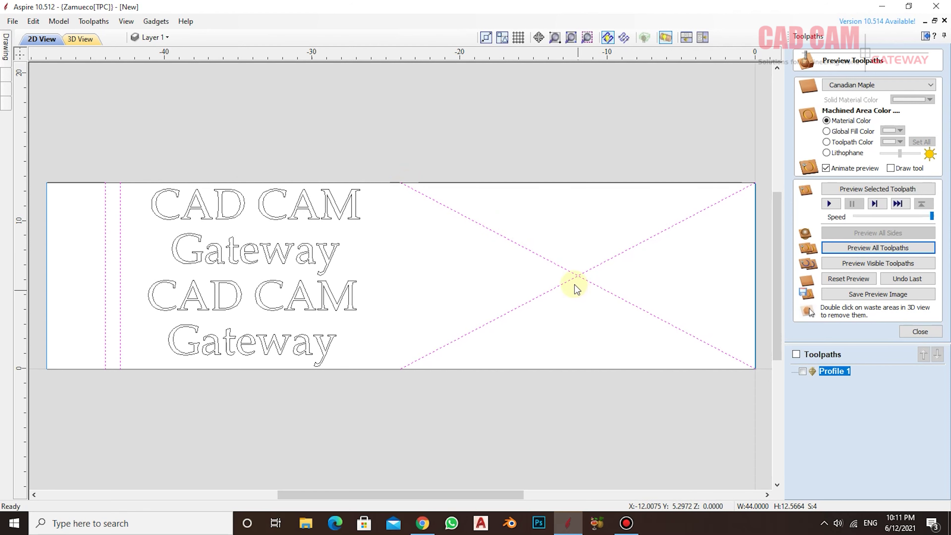
left_click(525, 151)
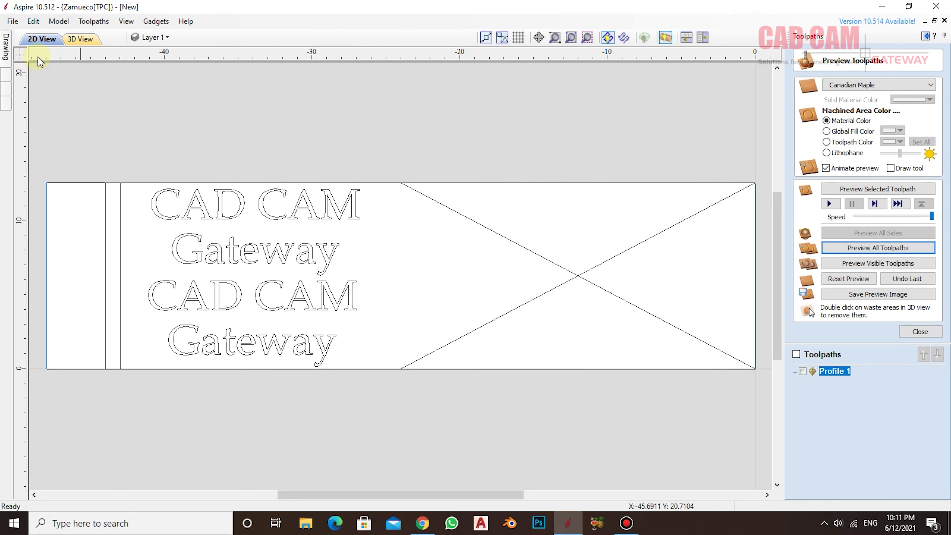
mouse_move(6, 46)
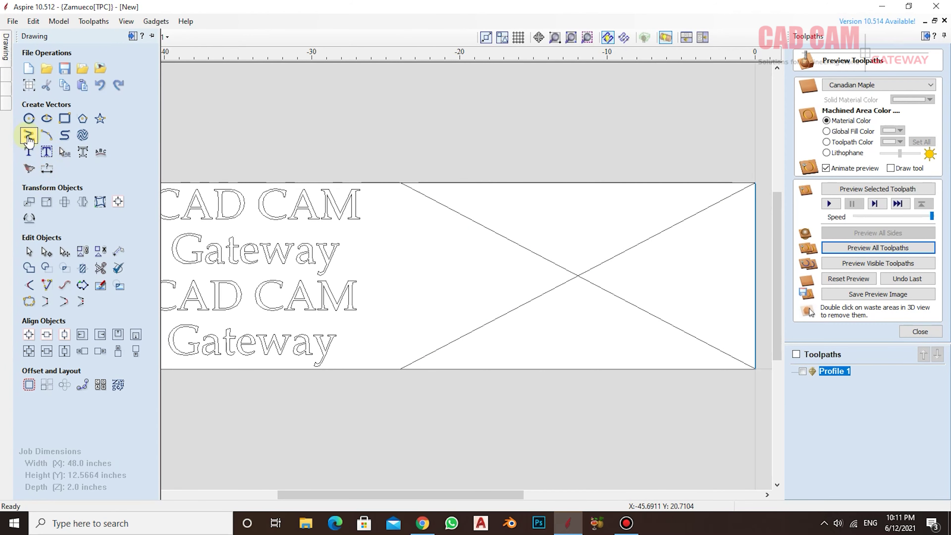
Draw a vertical line at x -24 from the top edge to the bottom edge.
left_click(29, 136)
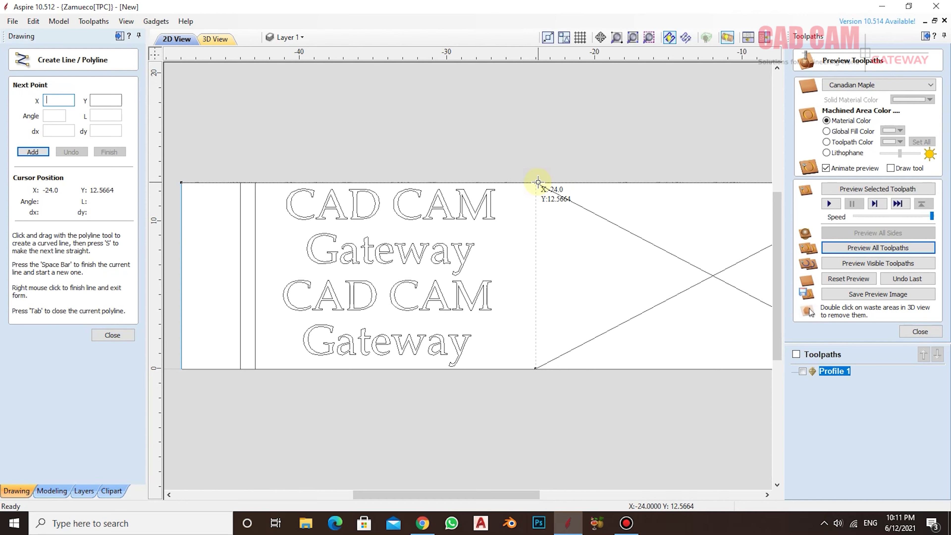
left_click(537, 183)
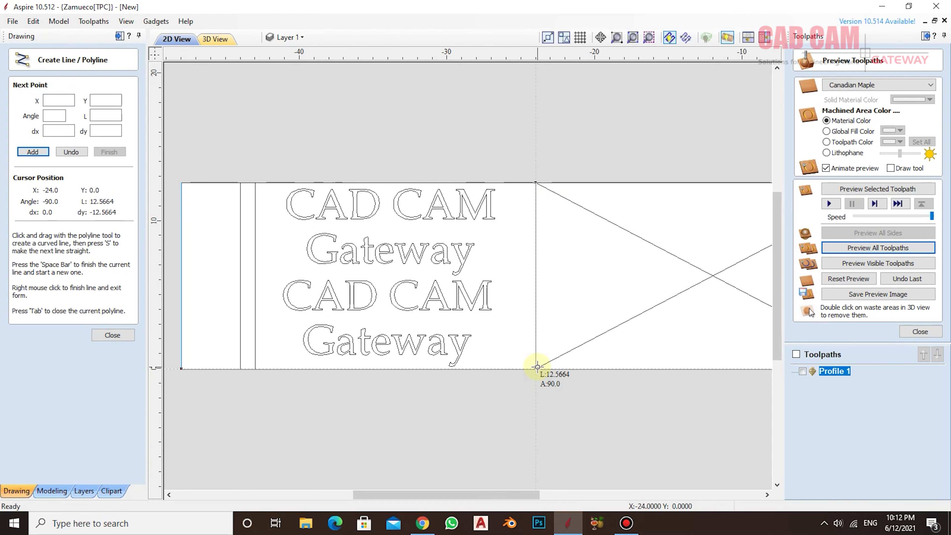
left_click(536, 368)
right_click(546, 251)
scroll(486, 251, "down", 1)
scroll(452, 248, "down", 3)
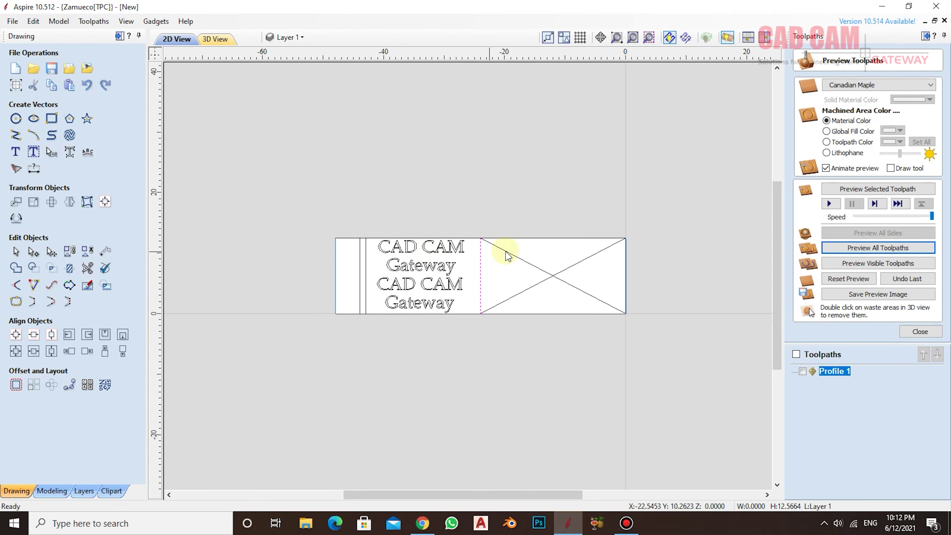
scroll(503, 250, "up", 4)
scroll(556, 264, "down", 1)
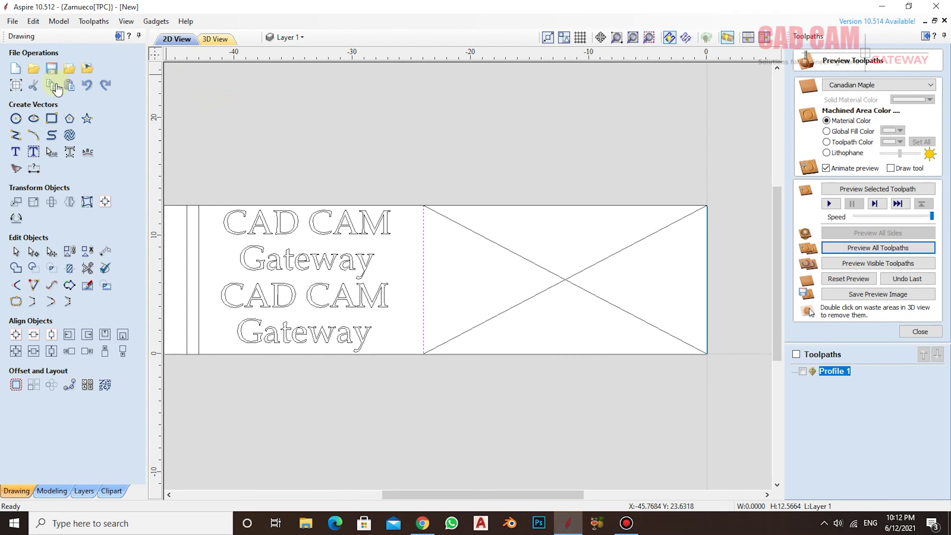
Draw a lattice line from the left-edge midpoint to the top-edge midpoint.
left_click(16, 135)
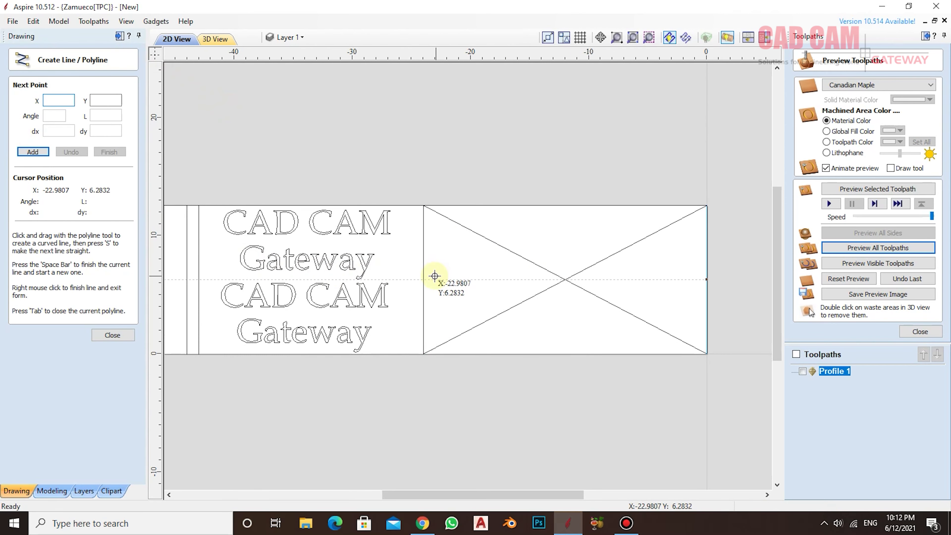
left_click(424, 278)
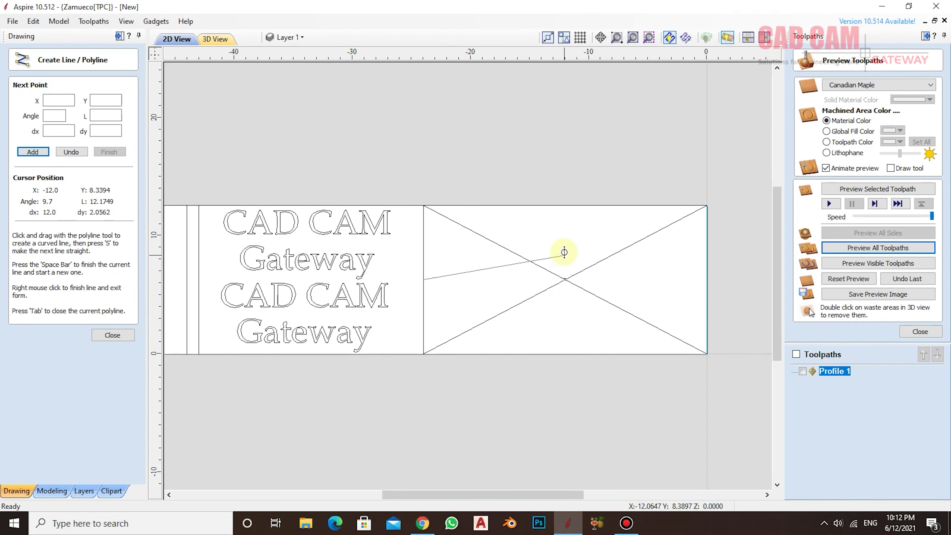
left_click(564, 205)
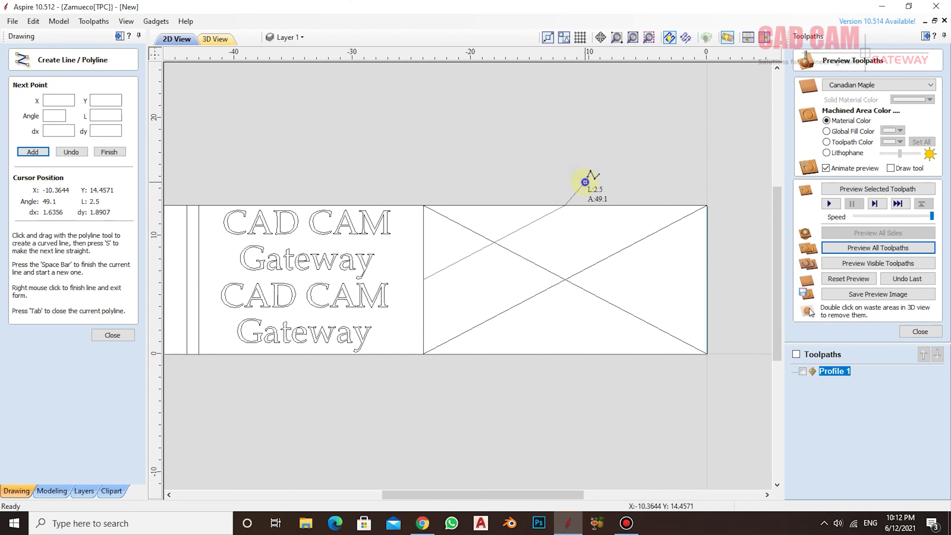
right_click(594, 190)
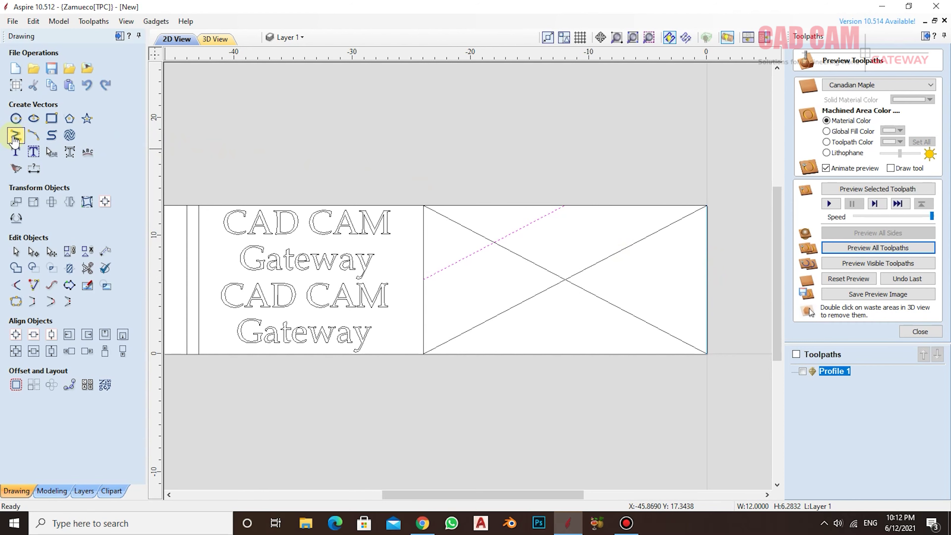
Draw a V-shaped polyline from the right-edge midpoint via bottom centre to left midpoint.
left_click(15, 135)
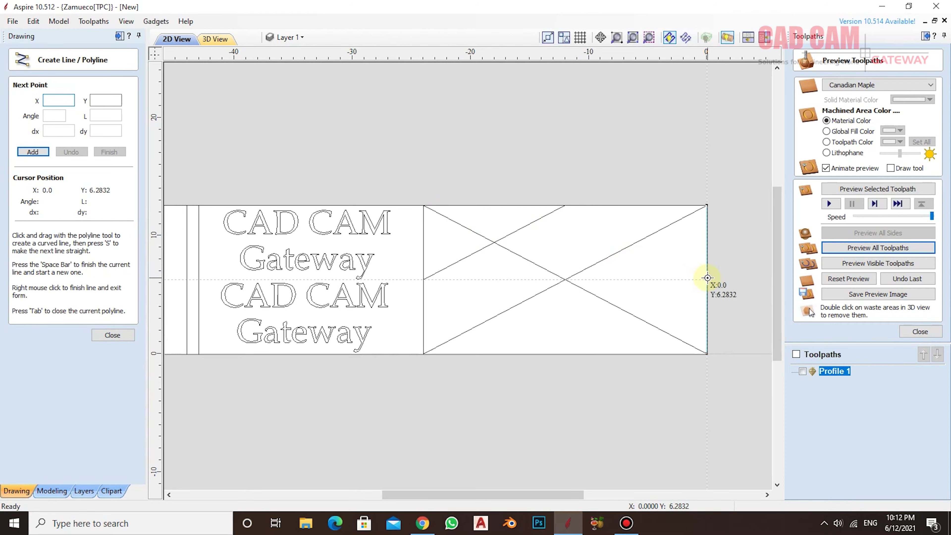
left_click(705, 279)
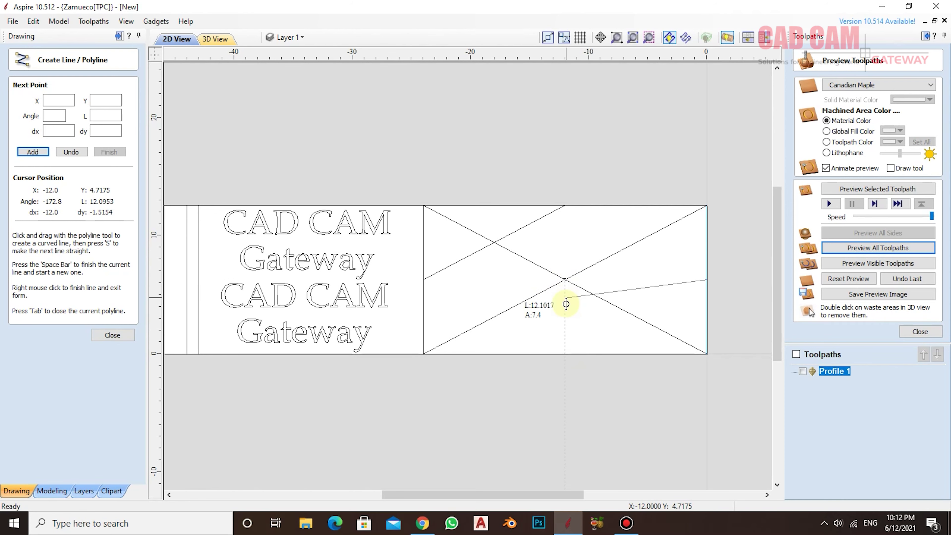
left_click(564, 355)
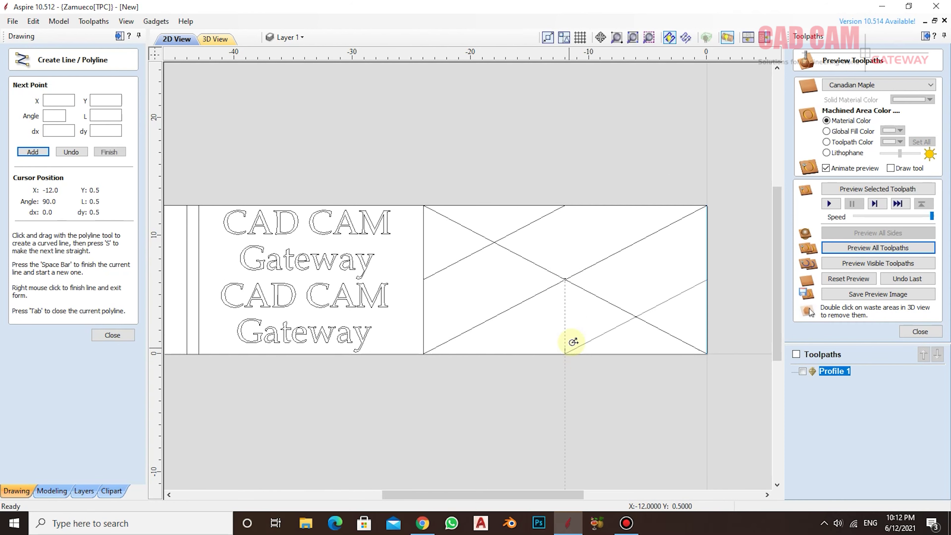
left_click(423, 279)
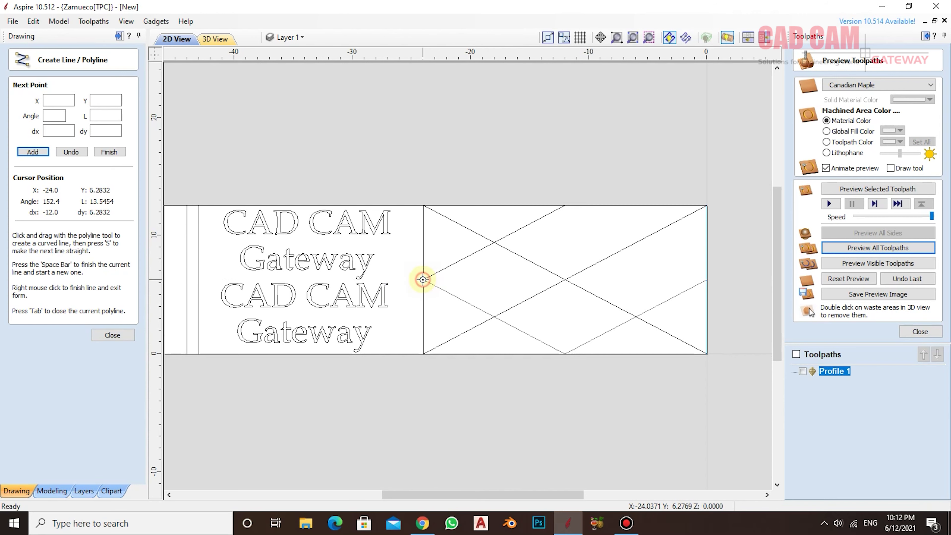
right_click(526, 214)
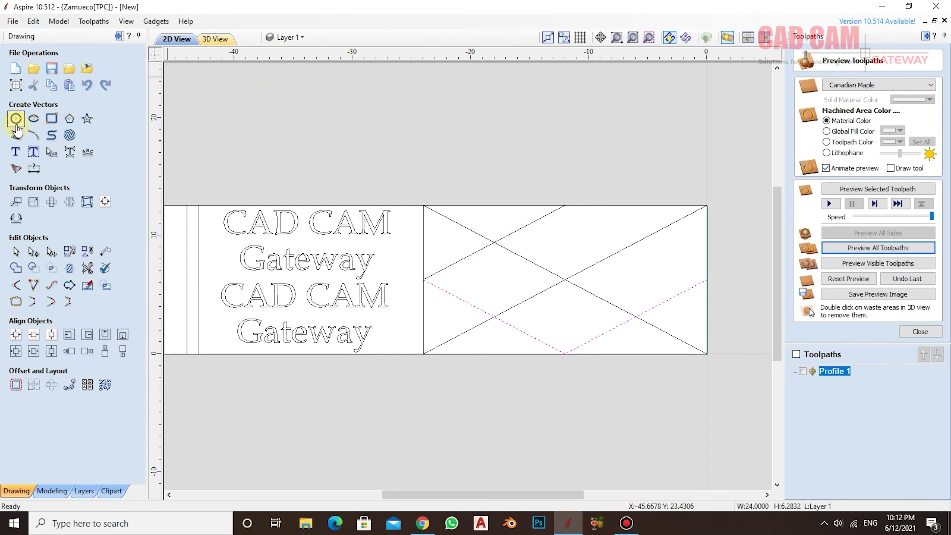
Close the diamond with a line from top centre to the right-edge midpoint, then select the vertical divider.
left_click(15, 135)
left_click(565, 204)
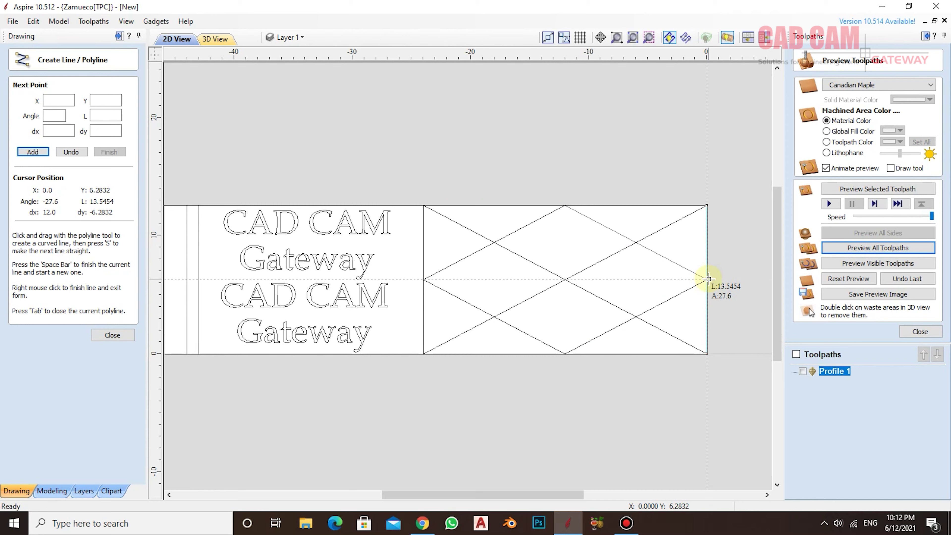
left_click(708, 278)
right_click(721, 232)
left_click(733, 278)
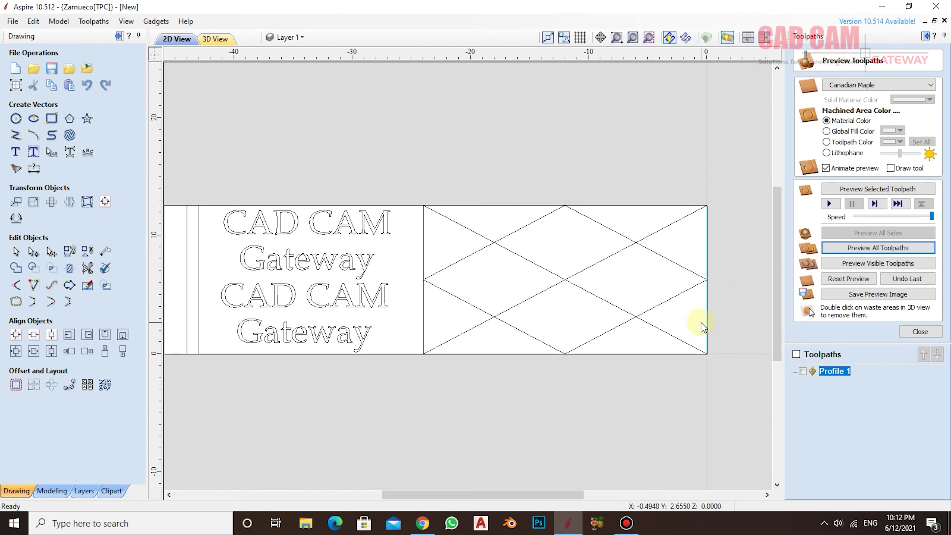
left_click(427, 241)
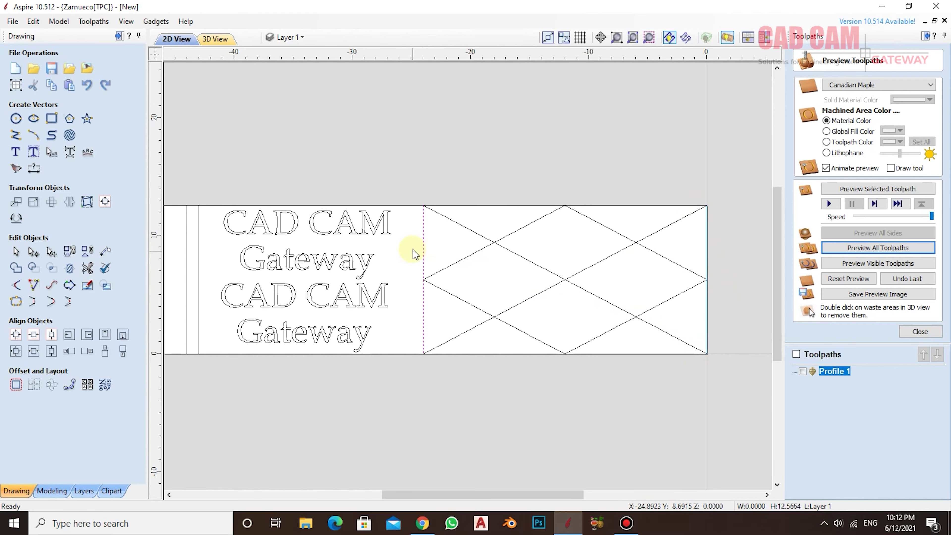
Delete the vertical divider and recalculate Profile 1 to include the diamond lattice.
key("Delete")
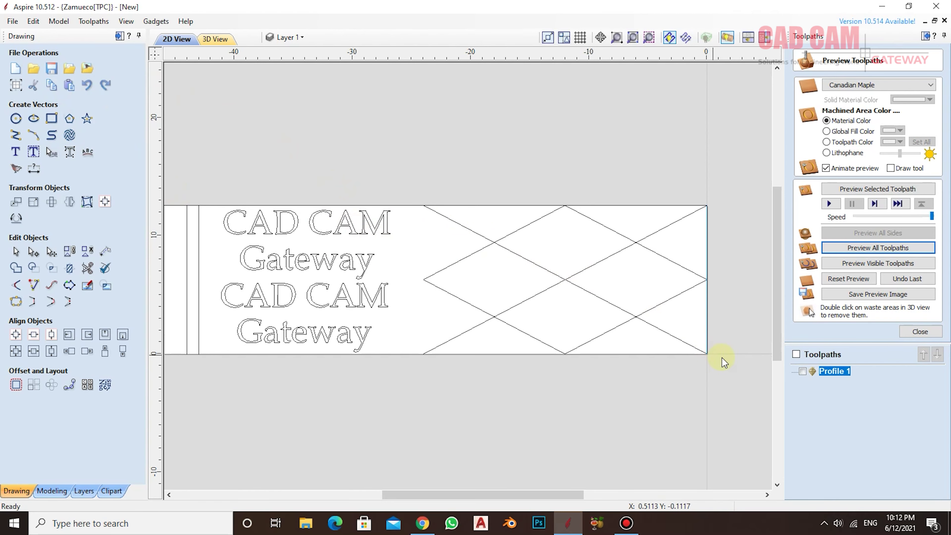
double_click(830, 371)
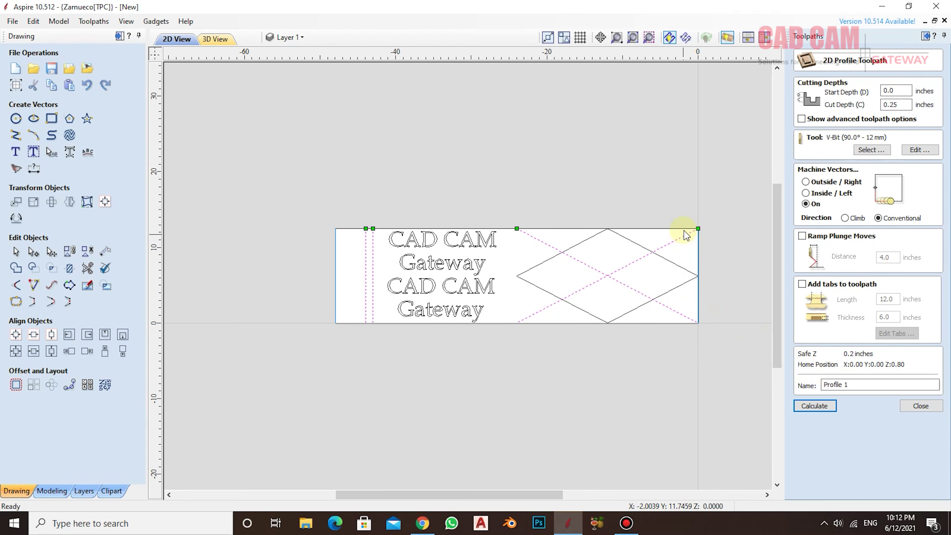
left_click(681, 263, "shift")
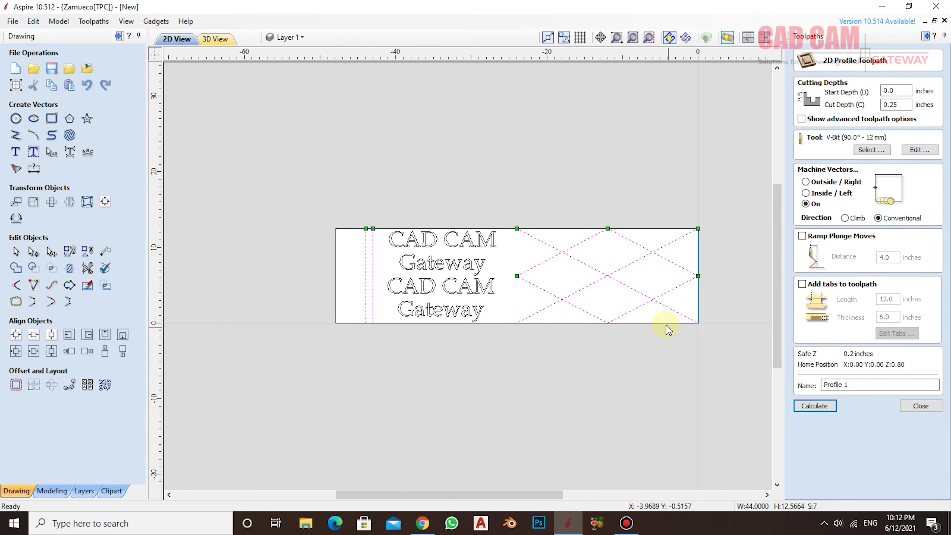
left_click(815, 406)
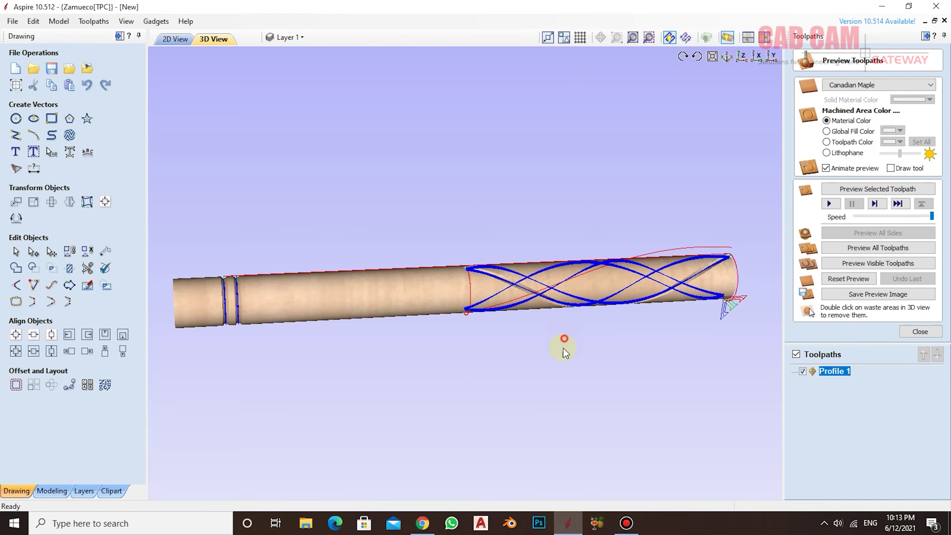
Simulate the profile toolpath and orbit the cylinder to inspect the lattice grooves.
mouse_move(563, 348)
left_mouse_down()
mouse_move(570, 406)
mouse_move(533, 336)
mouse_move(537, 291)
mouse_move(521, 287)
mouse_move(562, 301)
mouse_move(558, 313)
left_mouse_up()
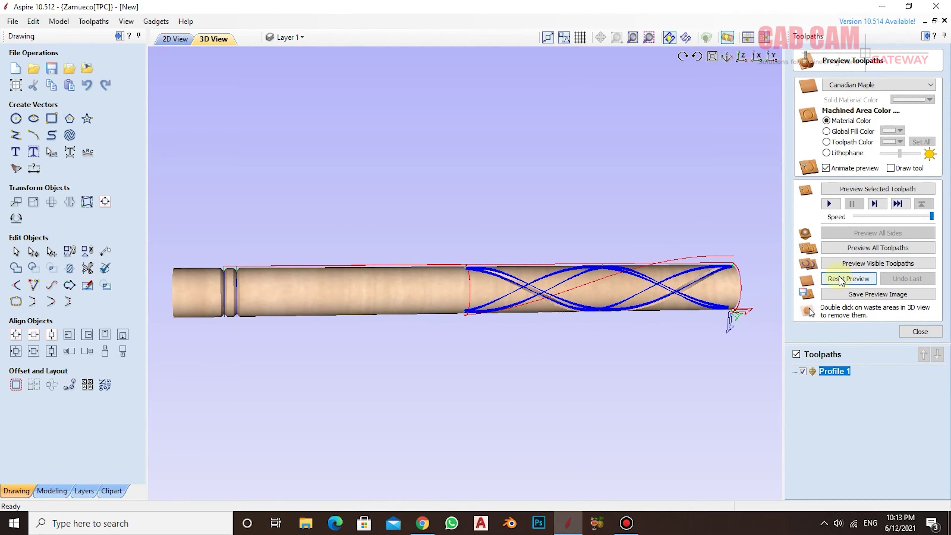
left_click(878, 247)
left_click(796, 354)
mouse_move(531, 443)
left_mouse_down()
mouse_move(498, 320)
mouse_move(518, 107)
mouse_move(536, 29)
mouse_move(486, 480)
mouse_move(468, 378)
mouse_move(418, 325)
mouse_move(378, 414)
mouse_move(365, 384)
left_mouse_up()
left_click(929, 331)
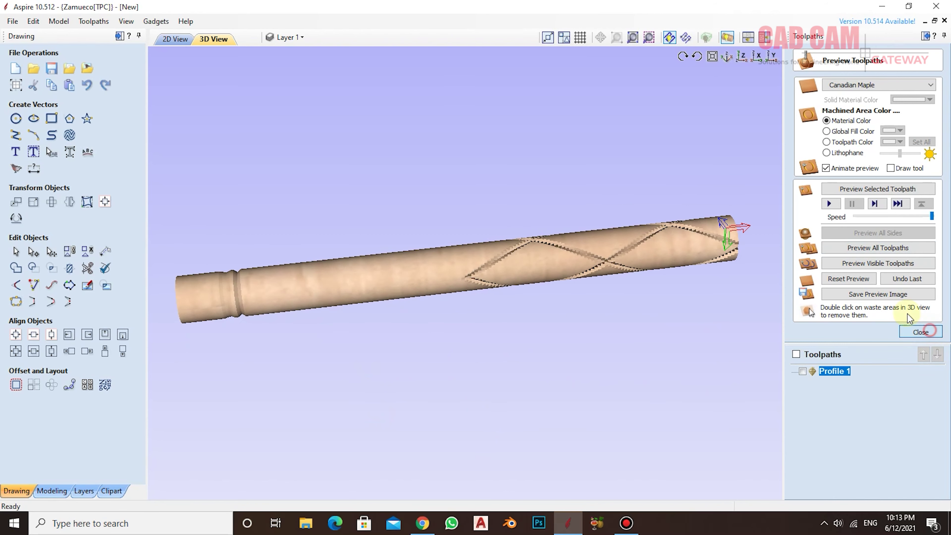
Select the 'CAD CAM Gateway' text in 2D and calculate a V-carve toolpath with the 120° V-bit.
left_click(170, 39)
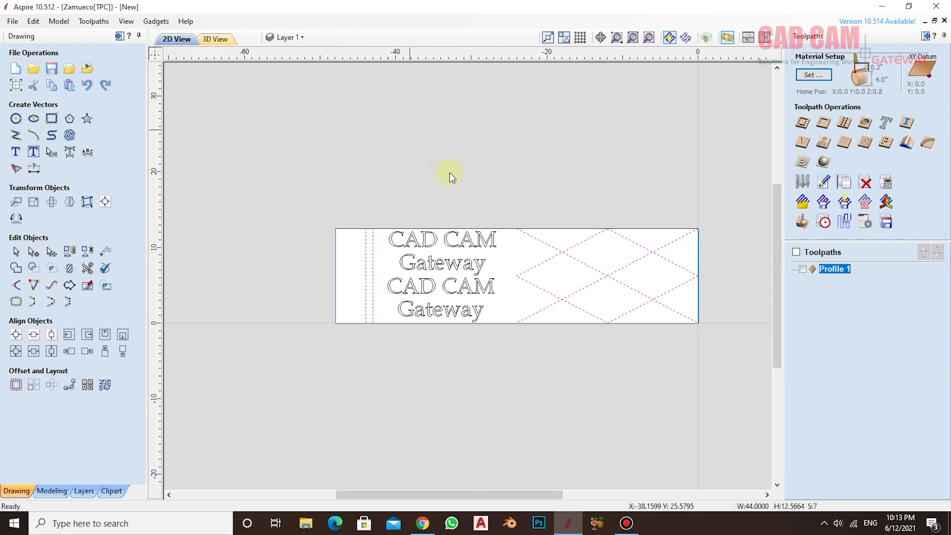
mouse_move(374, 212)
left_mouse_down()
mouse_move(453, 342)
mouse_move(499, 343)
left_mouse_up()
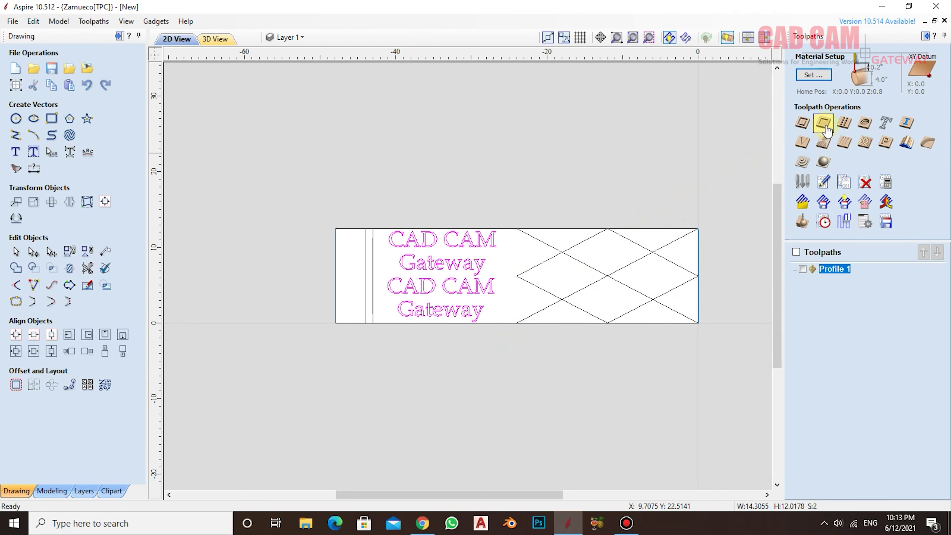
left_click(802, 142)
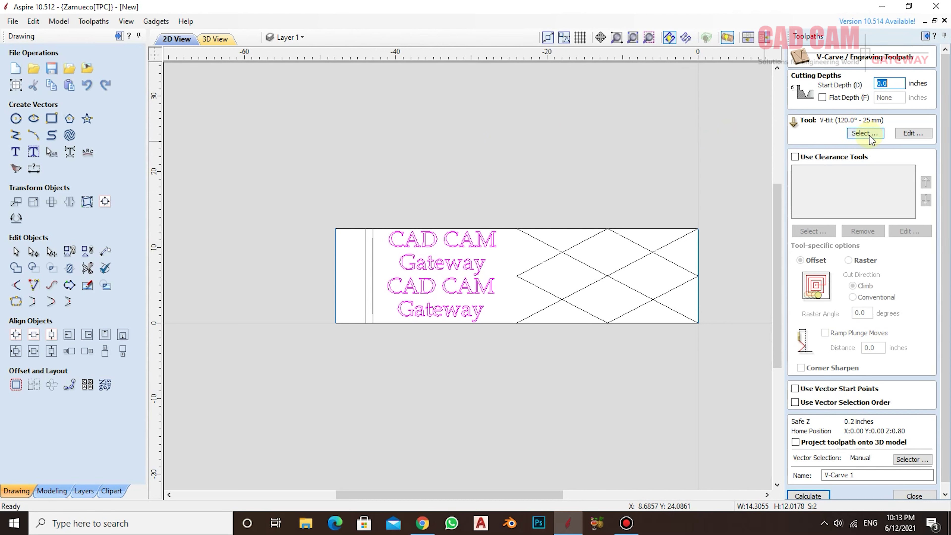
left_click(946, 358)
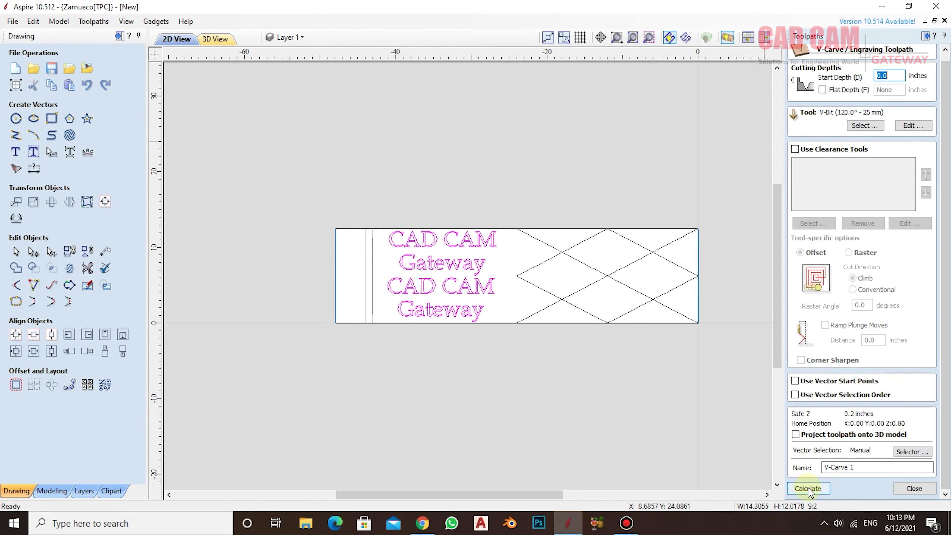
left_click(808, 488)
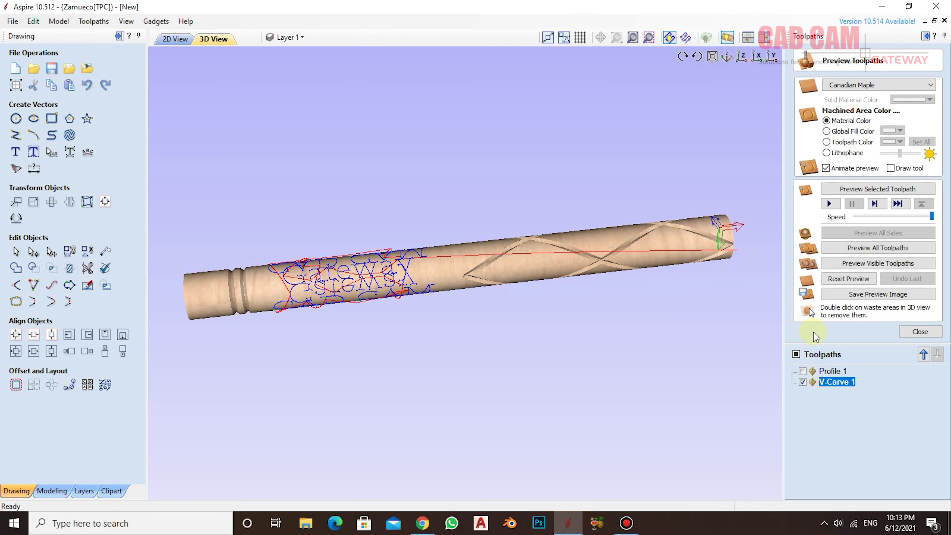
Preview all toolpaths and rotate the cylinder to inspect the V-carved 'CAD CAM Gateway' text.
left_click(855, 255)
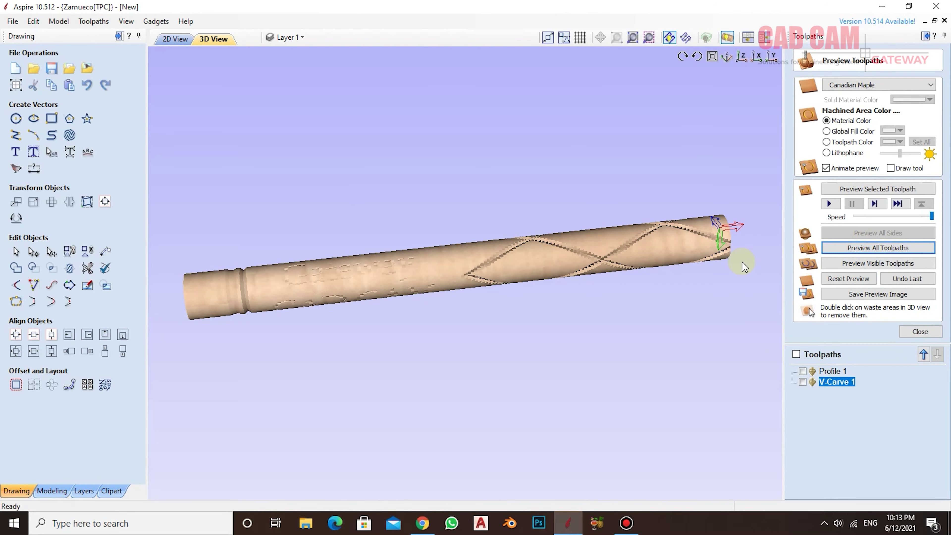
scroll(438, 264, "up", 3)
left_click_drag(439, 265, 424, 134)
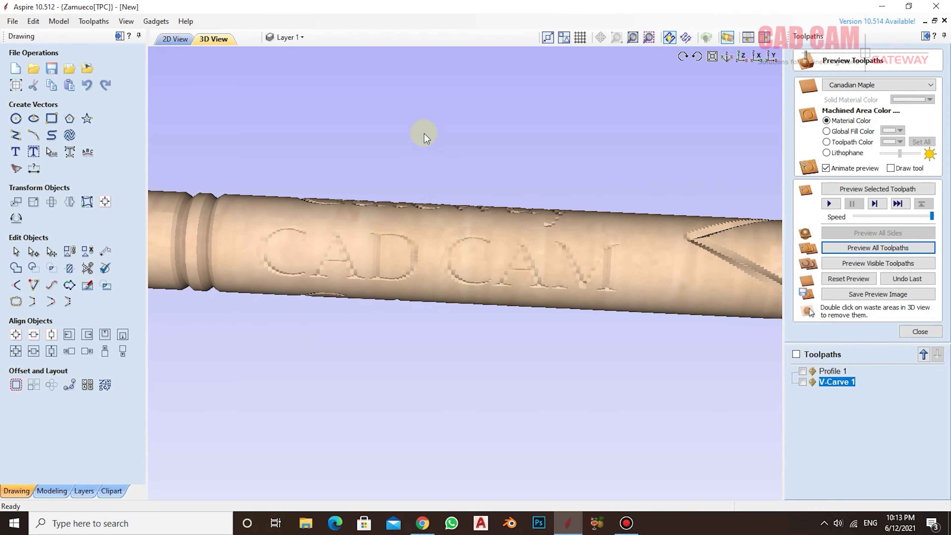
mouse_move(418, 240)
left_mouse_down()
mouse_move(443, 130)
mouse_move(378, 279)
left_mouse_up()
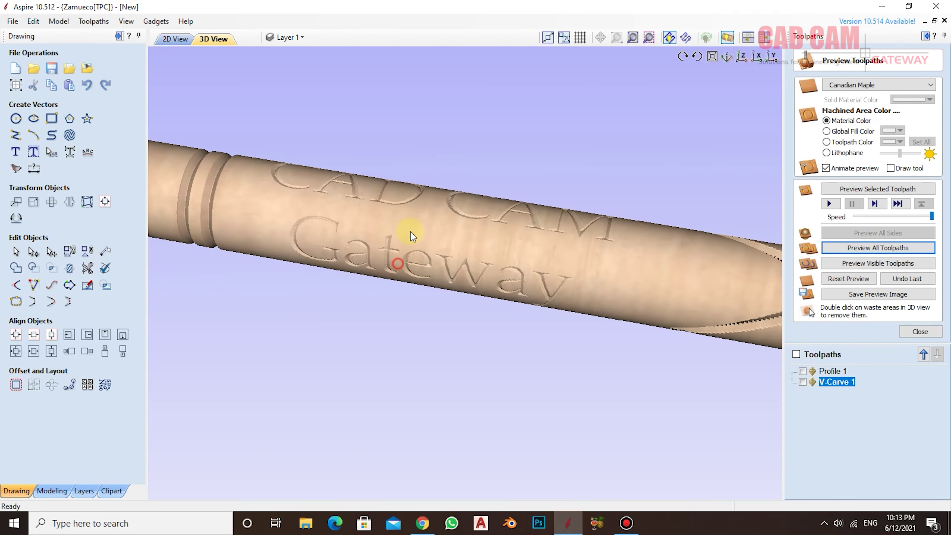
left_click_drag(409, 237, 485, 67)
mouse_move(435, 191)
left_mouse_down()
mouse_move(495, 77)
mouse_move(468, 216)
mouse_move(467, 286)
mouse_move(439, 378)
mouse_move(418, 520)
mouse_move(408, 298)
mouse_move(364, 463)
mouse_move(484, 280)
mouse_move(452, 272)
left_mouse_up()
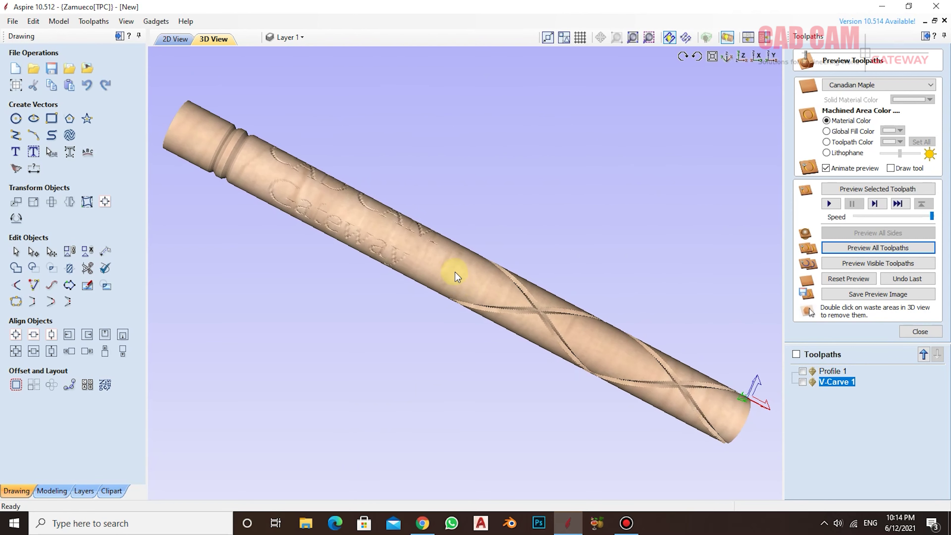